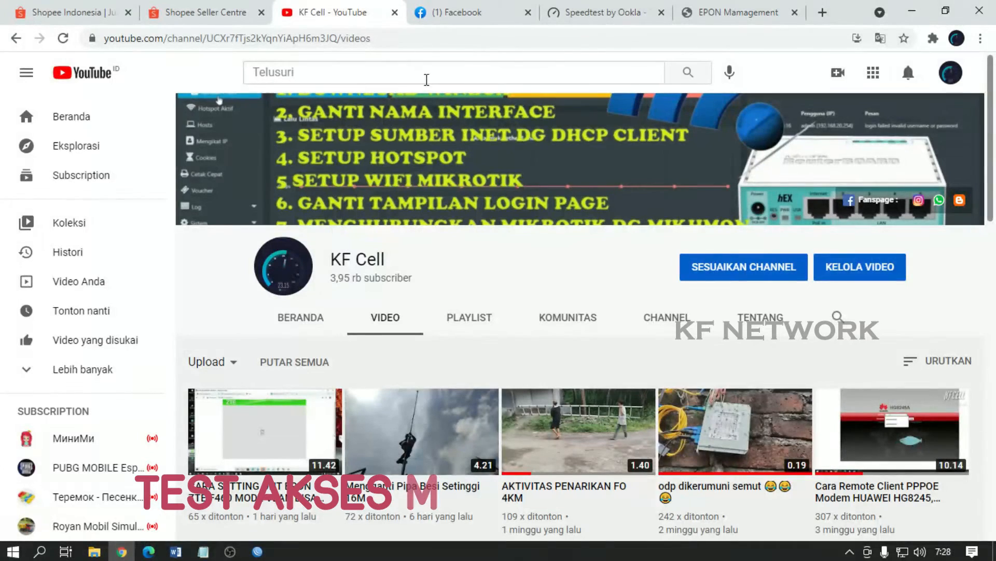
# Step: Close the EPON and Speedtest tabs, try loading 192.168.0.88, then close the timed-out tab
pyautogui.click(794, 12)
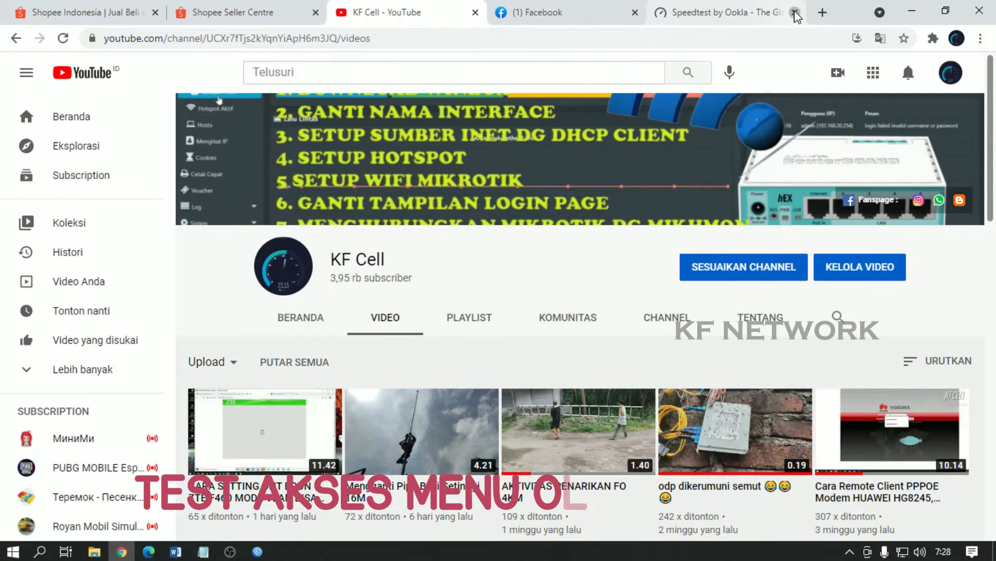
pyautogui.click(795, 12)
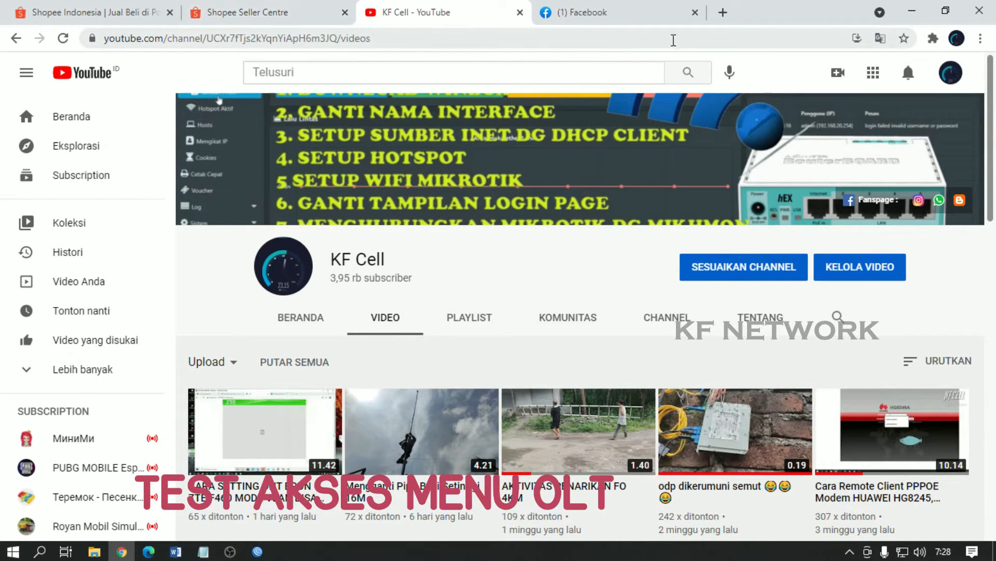
pyautogui.click(723, 12)
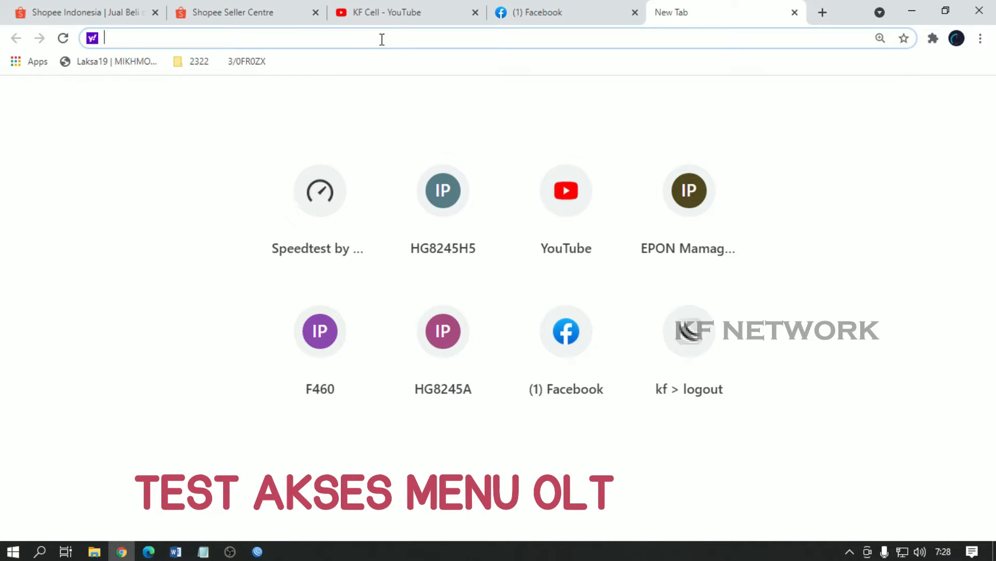
pyautogui.write('192.168.0.88')
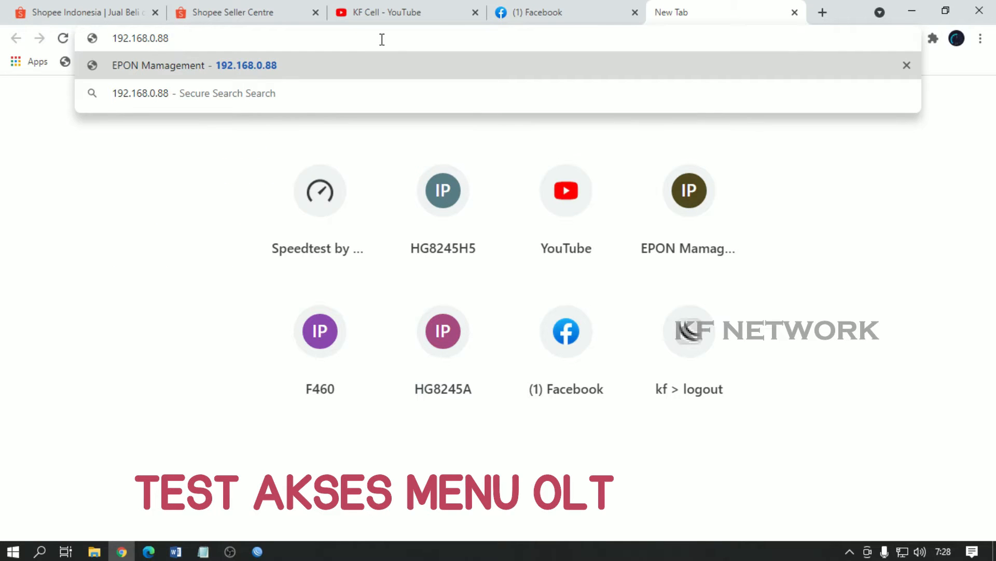
pyautogui.press('Return')
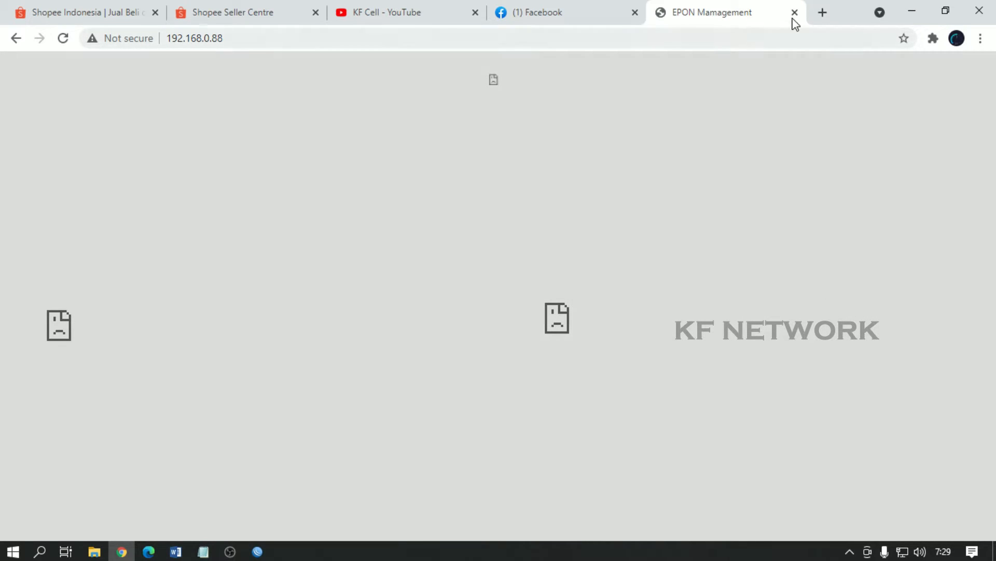
pyautogui.click(794, 13)
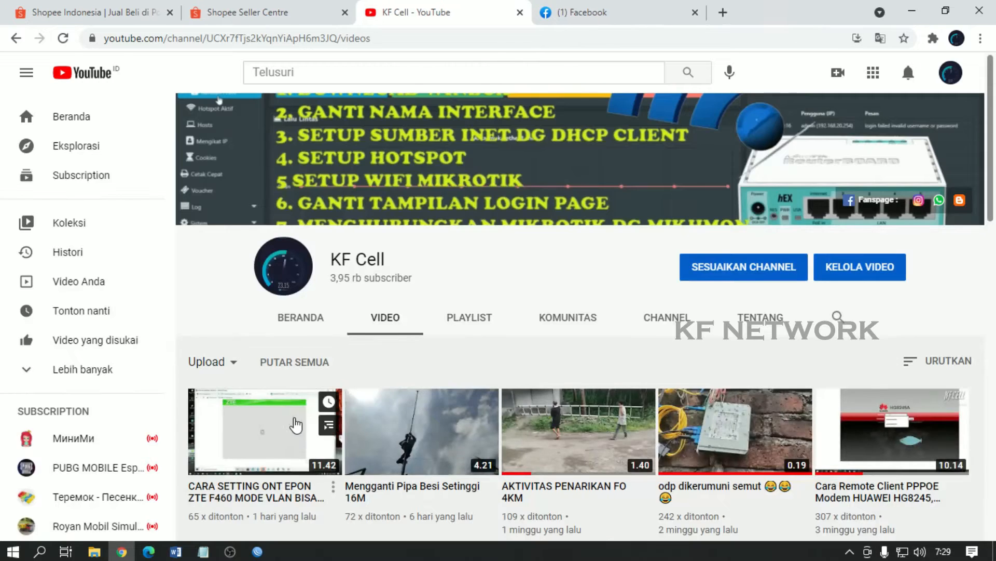
# Step: In WinBox's Interface List, rename ether5 to ether5-MGM-OLT by appending -MGM-OLT
pyautogui.click(257, 552)
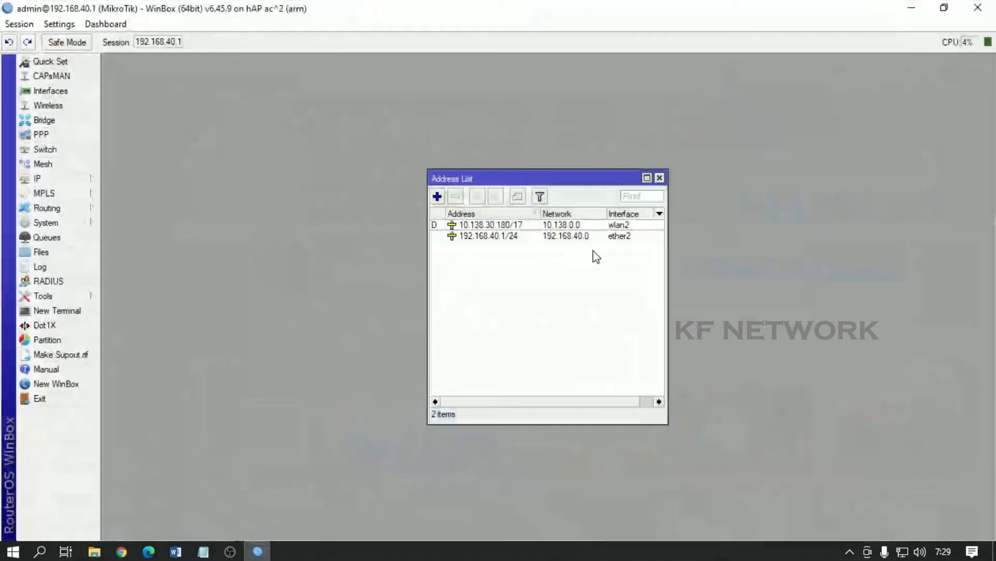
pyautogui.click(660, 178)
pyautogui.click(64, 181)
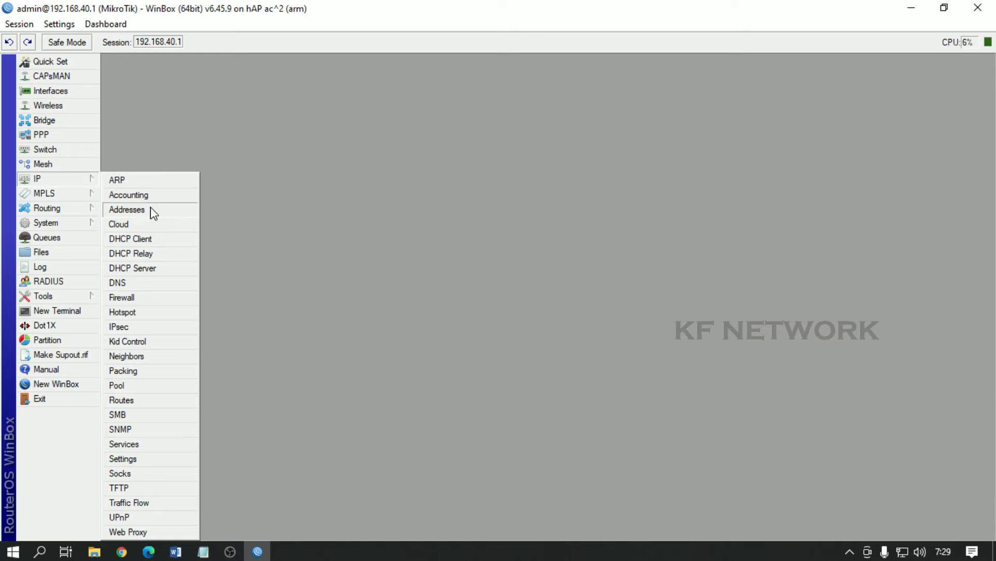
pyautogui.click(67, 92)
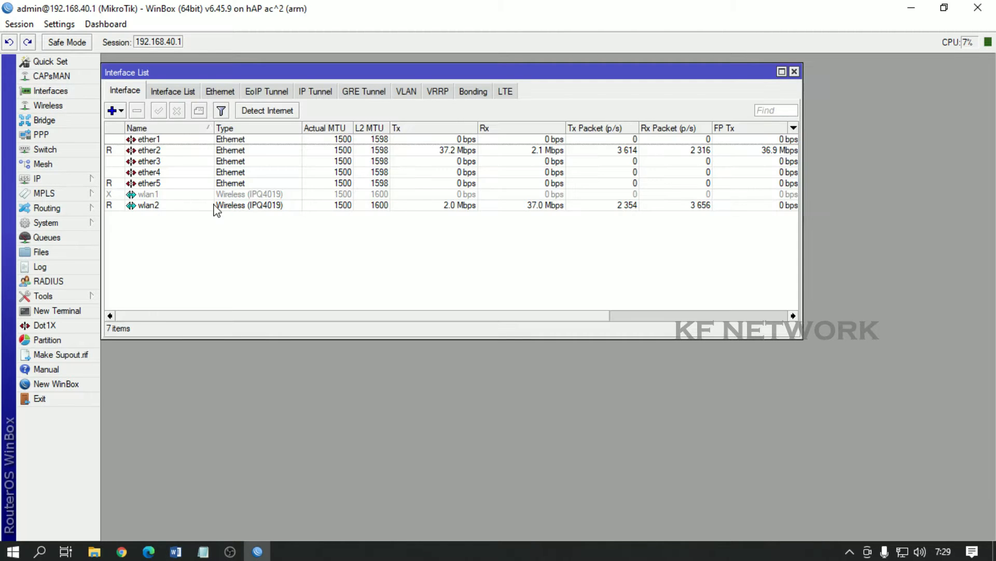
pyautogui.click(159, 184)
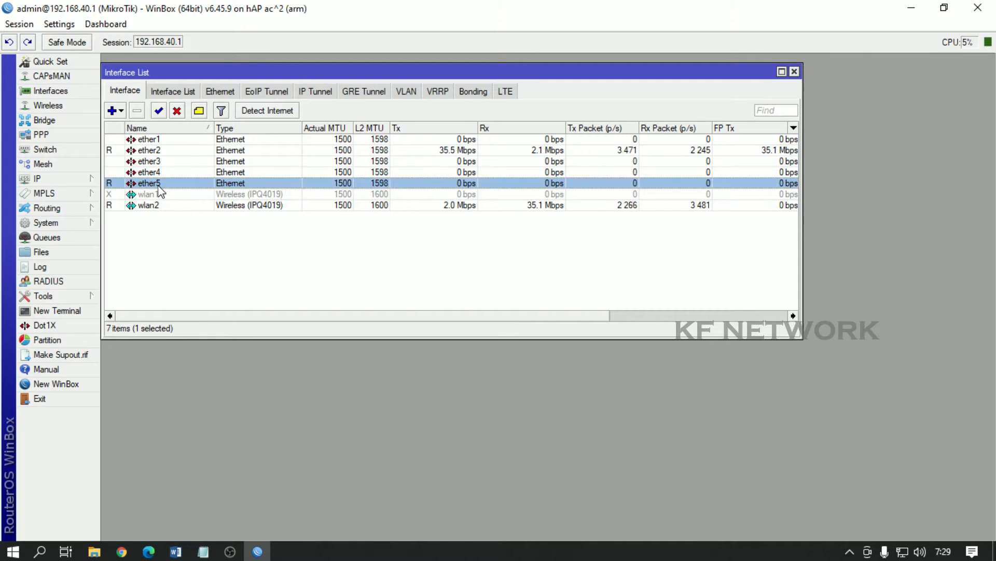
pyautogui.doubleClick(185, 186)
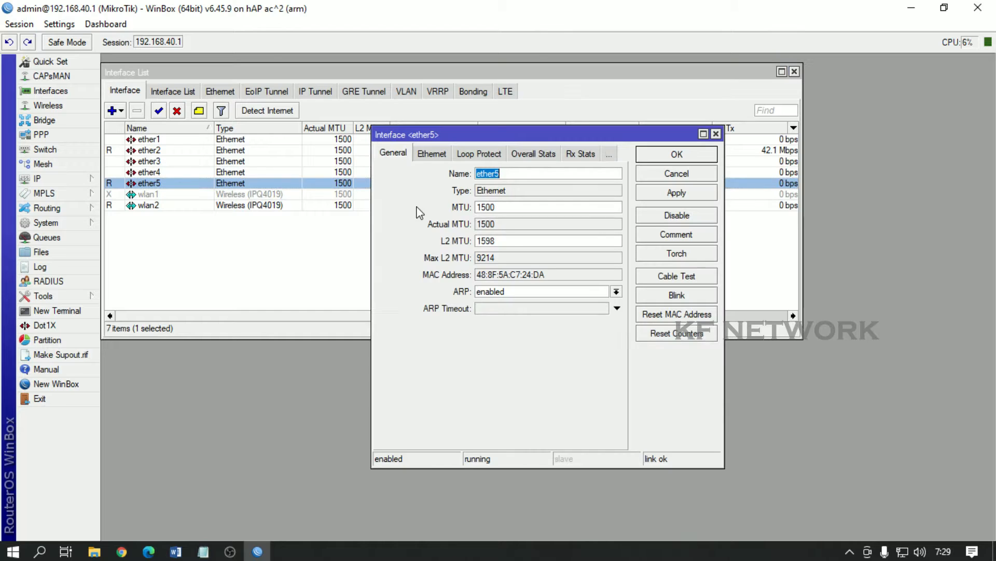
pyautogui.click(521, 173)
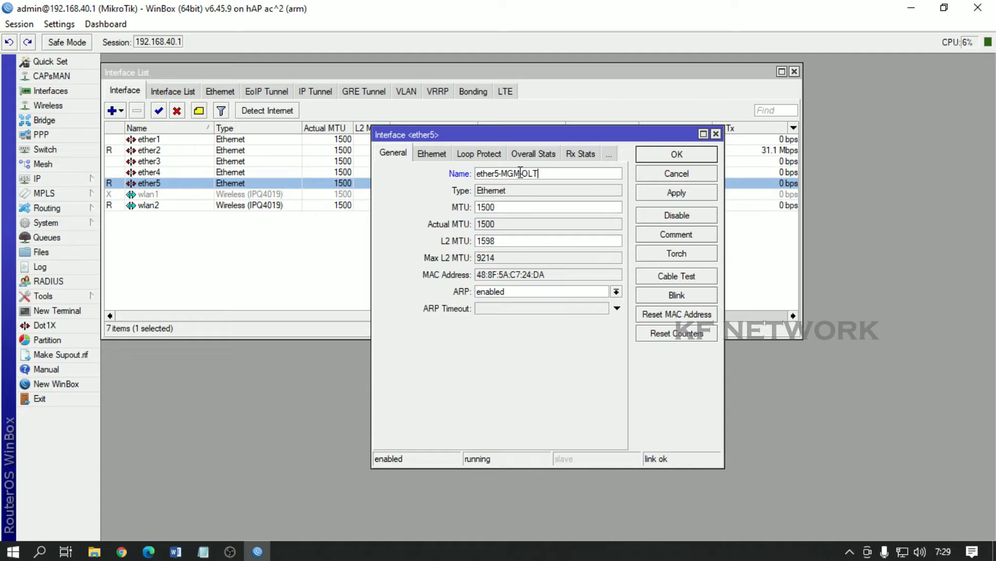
pyautogui.click(655, 158)
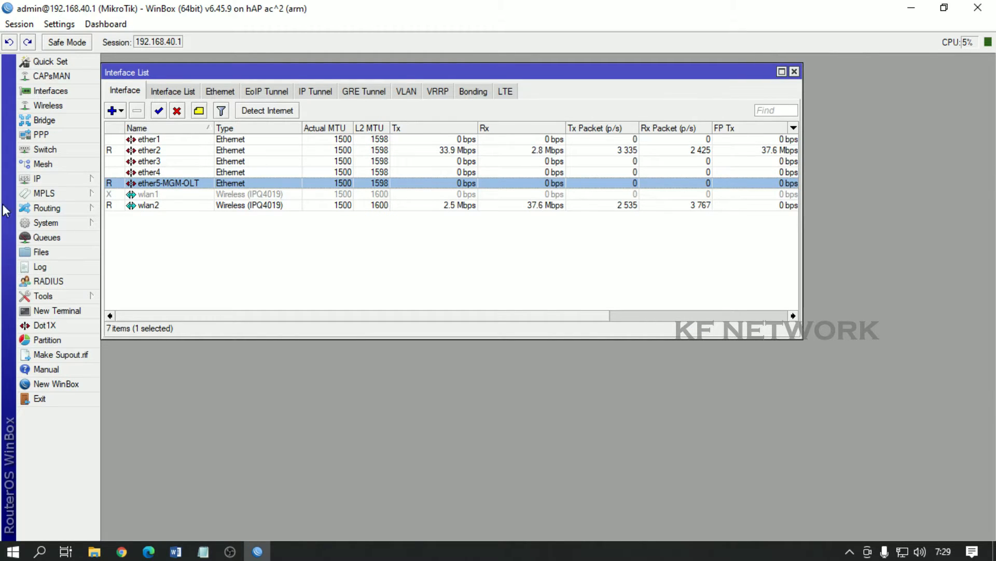
# Step: Add the address 192.168.0.1/24 on interface ether5-MGM-OLT under IP > Addresses
pyautogui.click(62, 179)
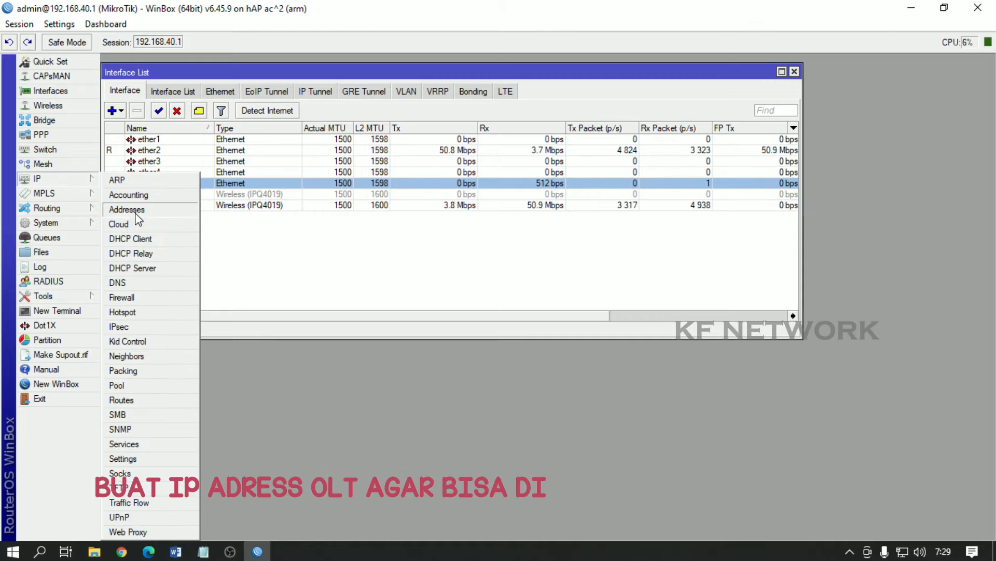
pyautogui.click(130, 210)
pyautogui.click(437, 197)
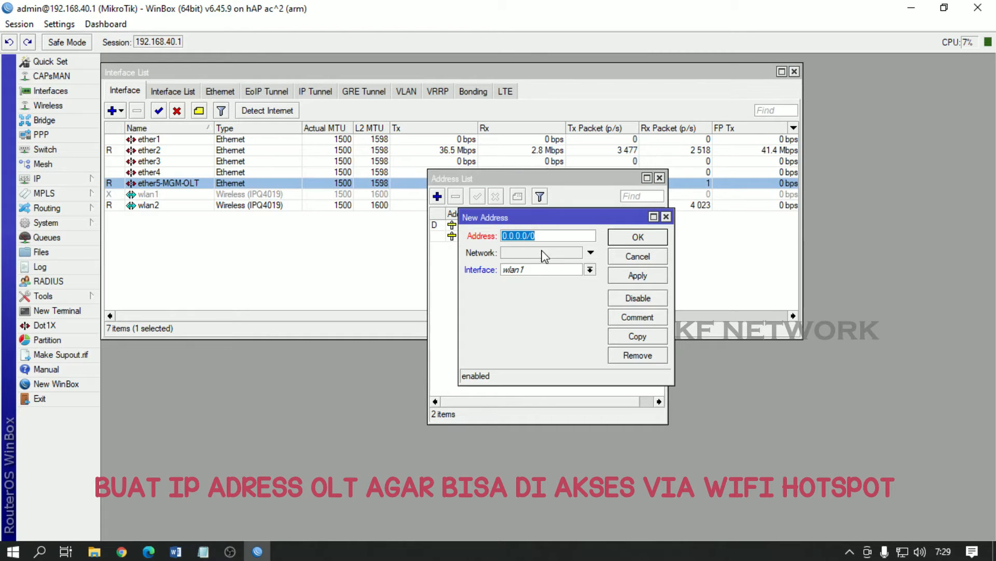
pyautogui.write('192.168.0.')
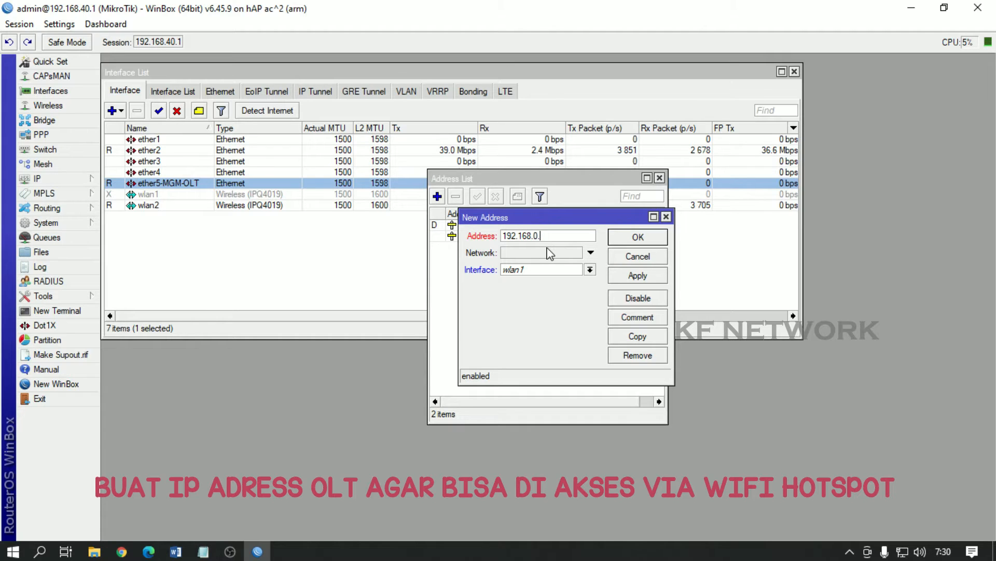
pyautogui.write('1/2')
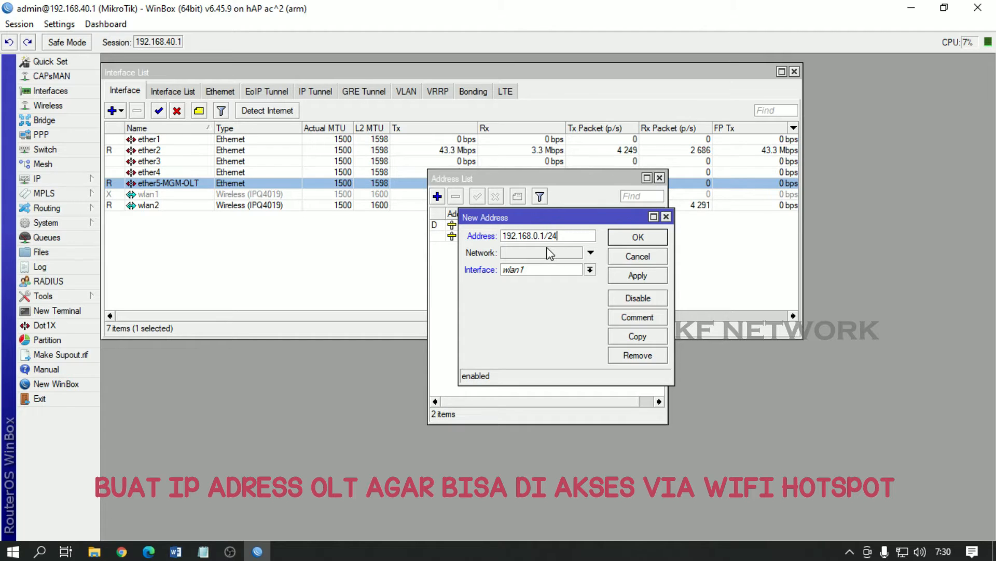
pyautogui.write('4')
pyautogui.click(589, 270)
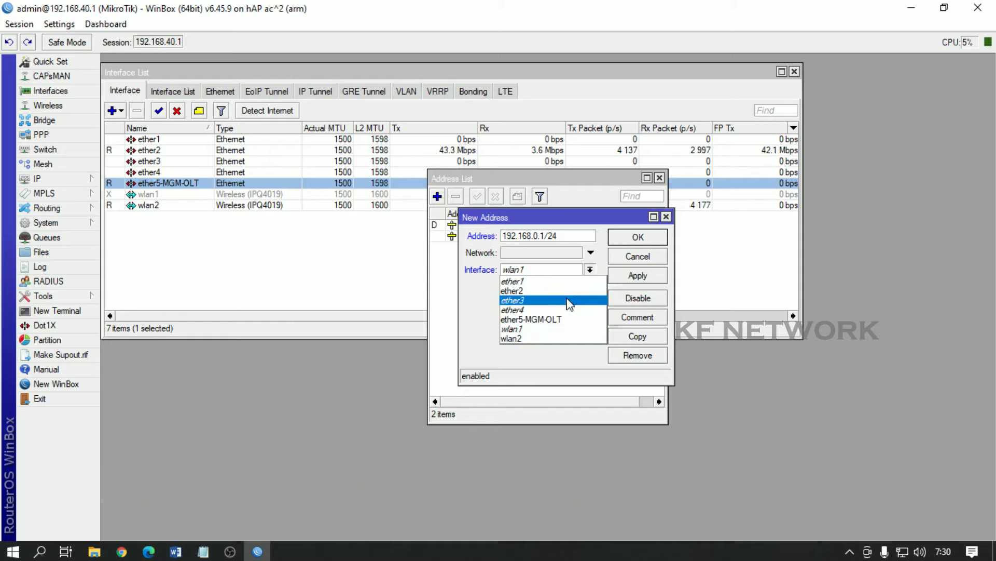
pyautogui.click(558, 322)
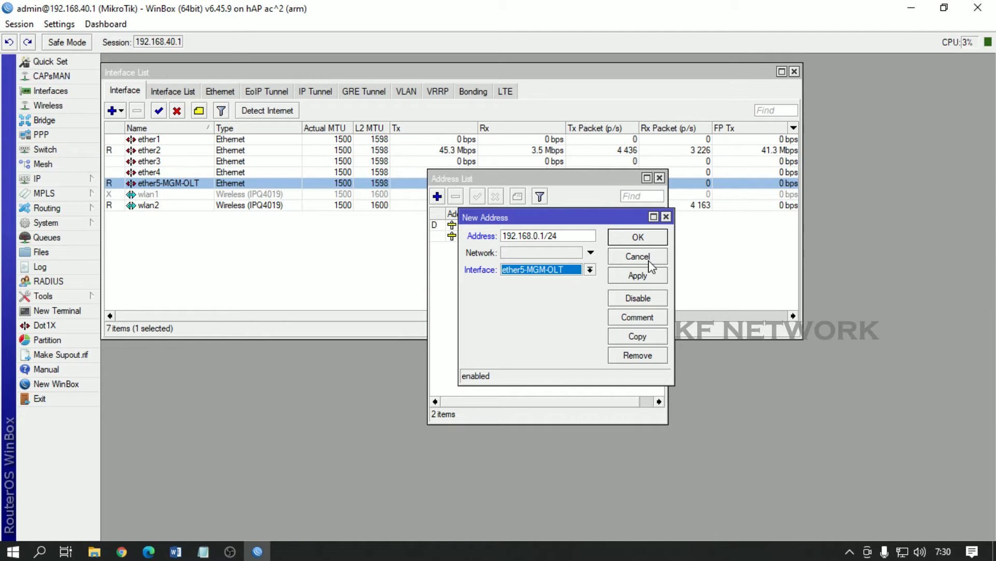
pyautogui.click(643, 278)
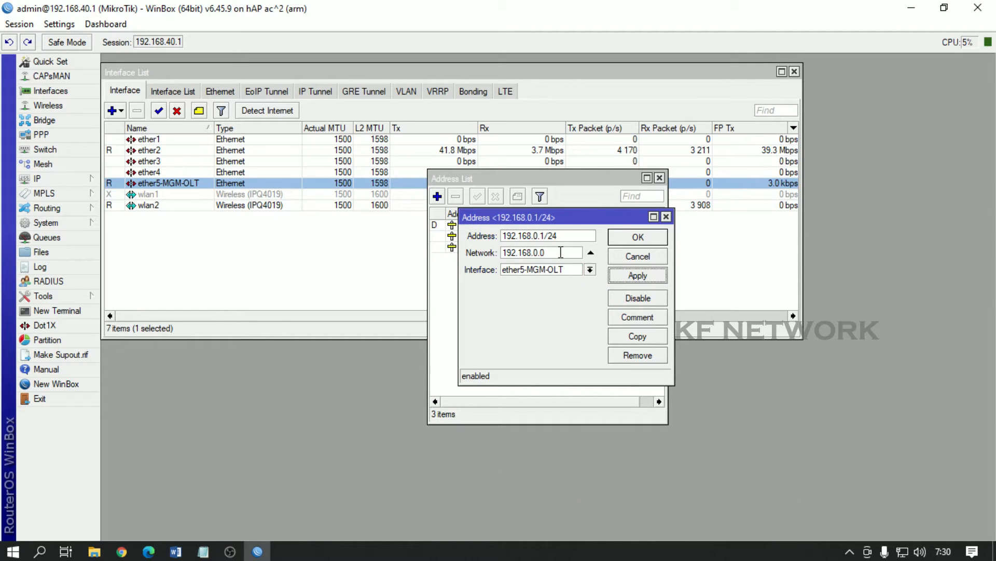
pyautogui.click(638, 237)
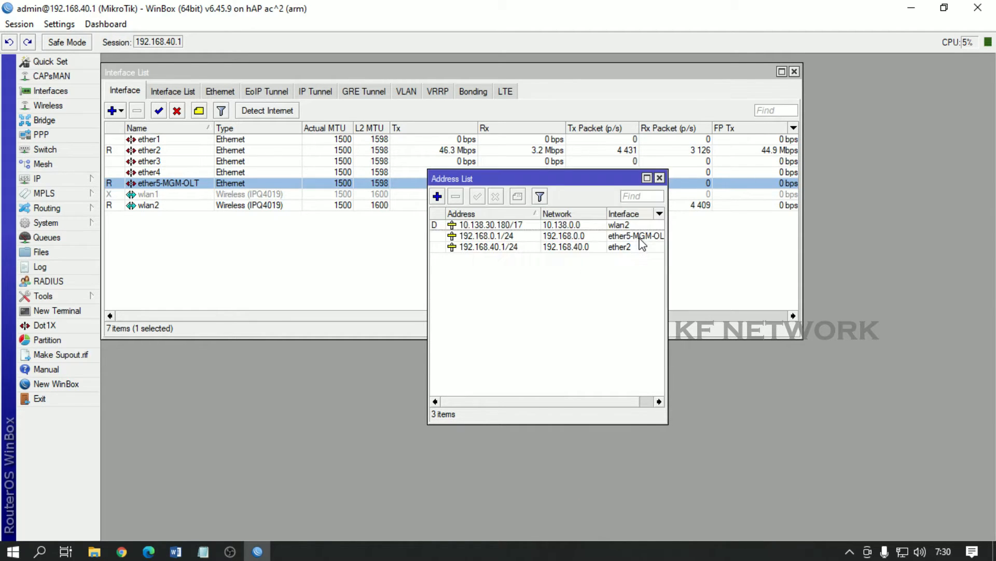
pyautogui.click(660, 178)
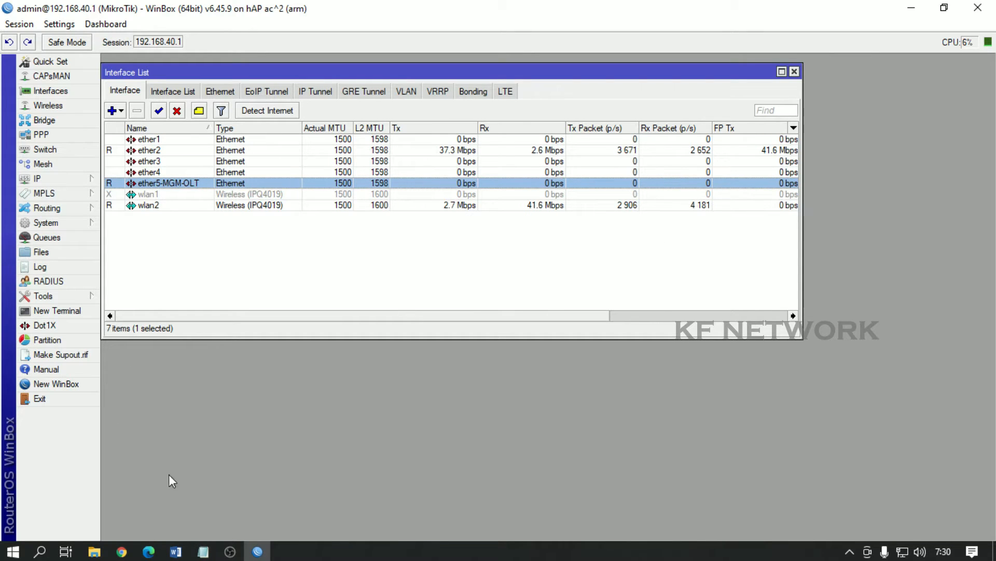
# Step: Load the OLT page at 192.168.0.88, sign in, and open the All ONU List
pyautogui.click(122, 551)
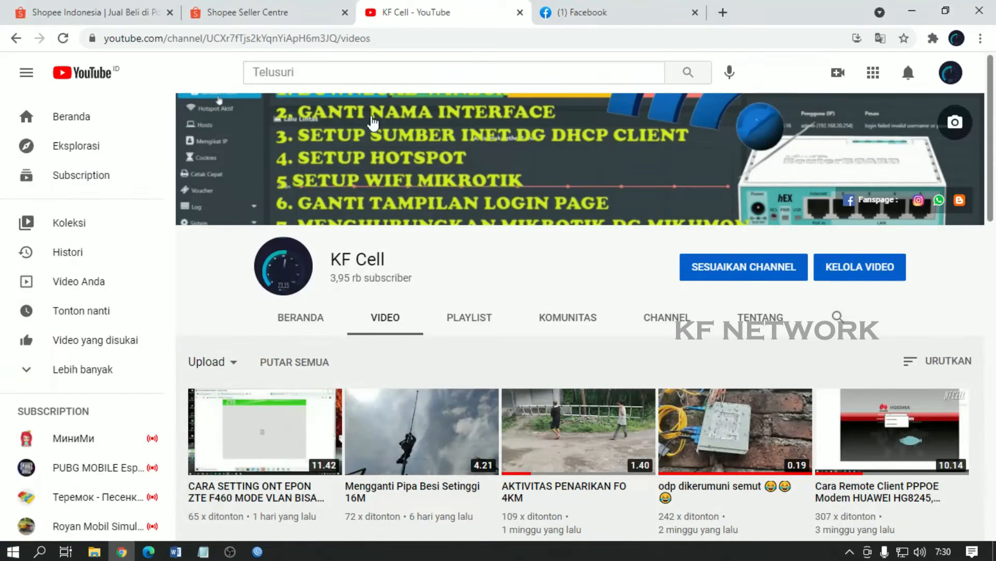
pyautogui.click(723, 12)
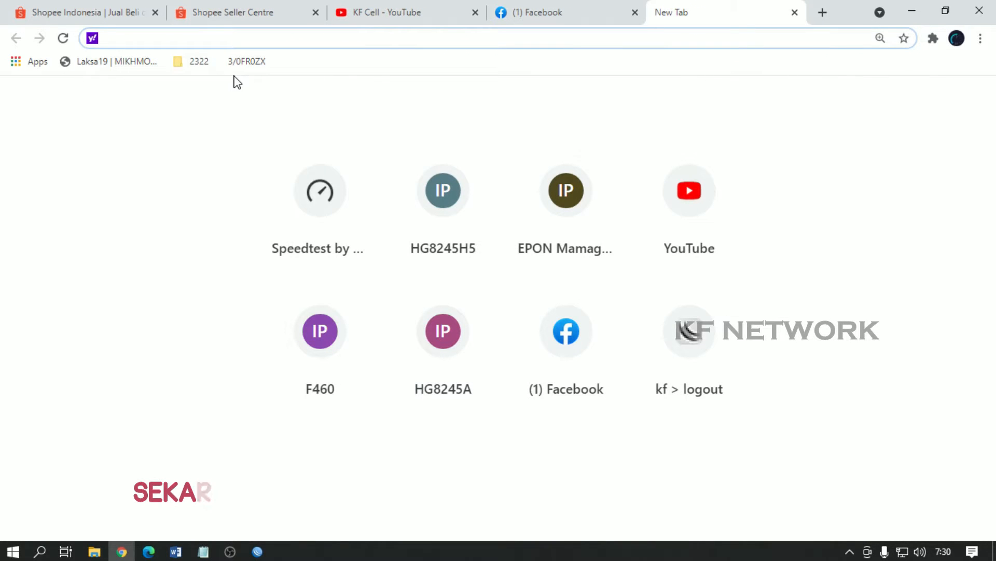
pyautogui.write('192.16')
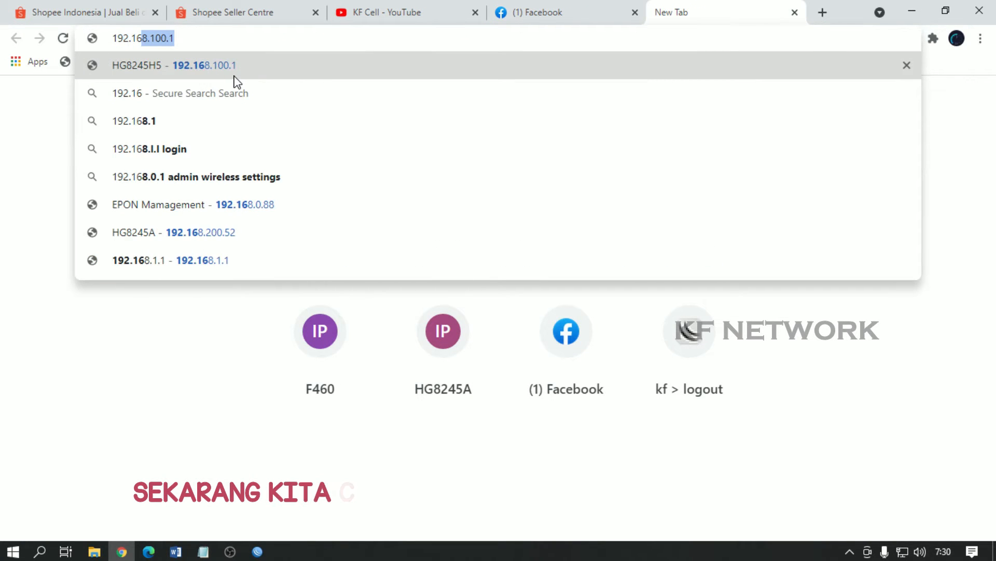
pyautogui.write('8.0.88')
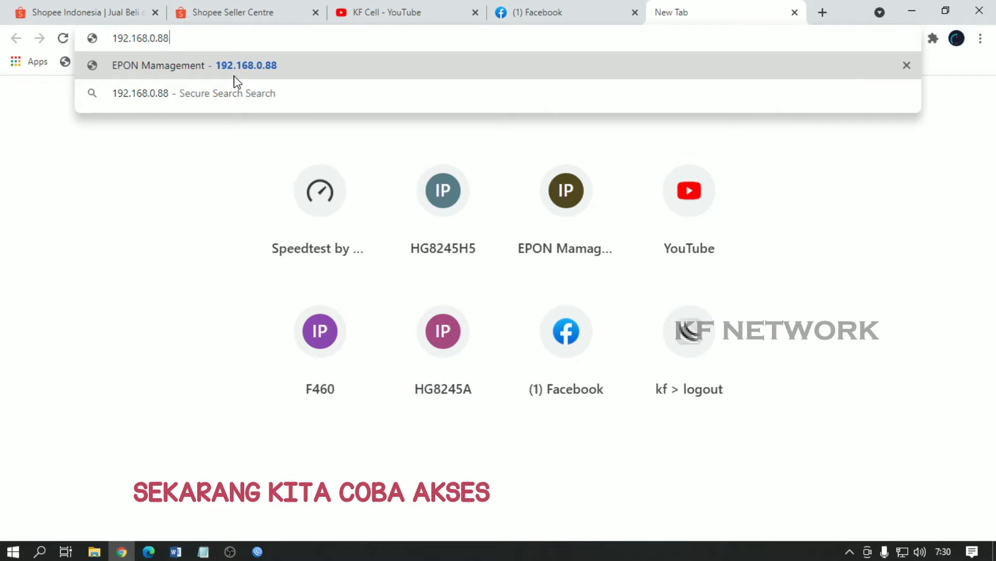
pyautogui.press('Return')
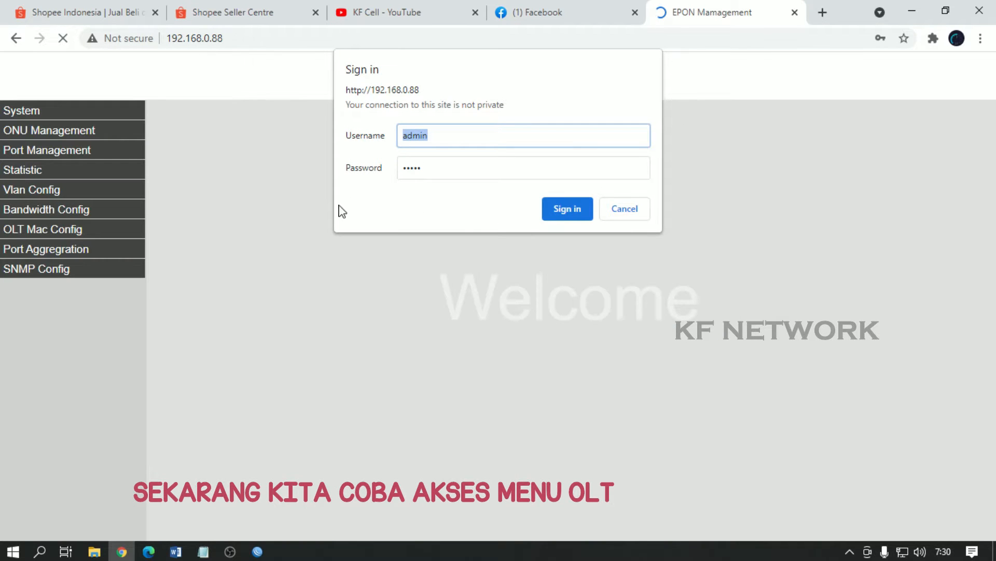
pyautogui.click(568, 210)
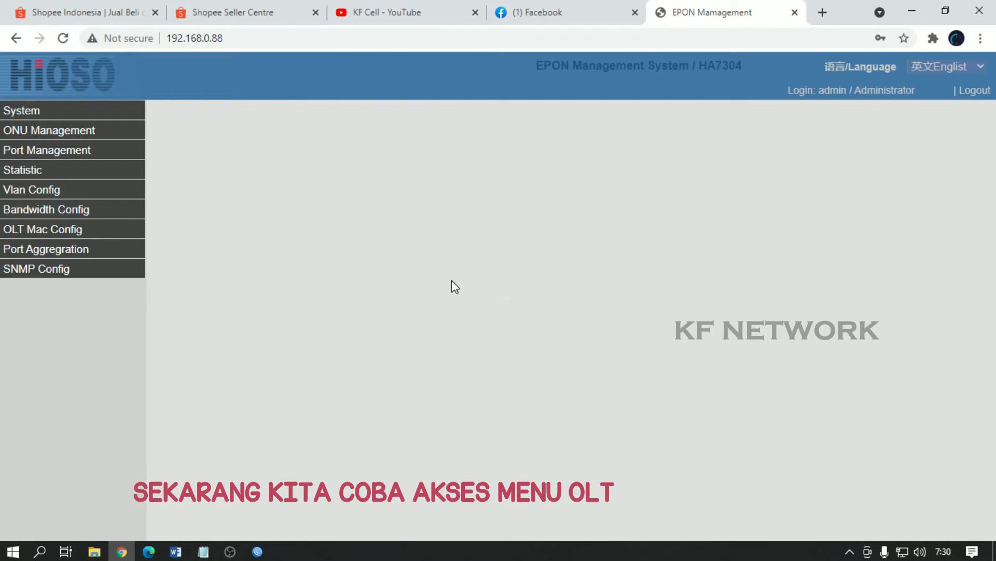
pyautogui.click(65, 132)
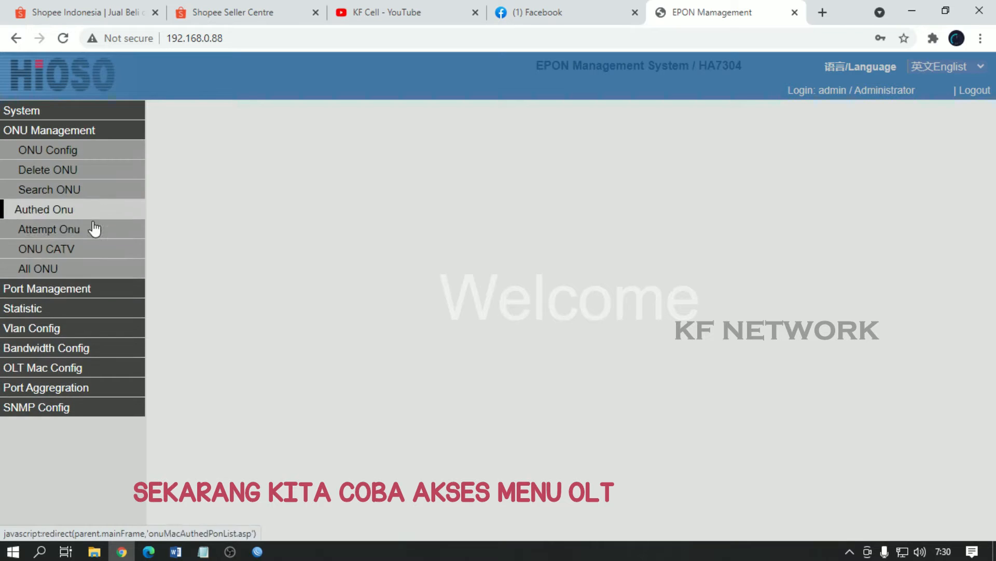
pyautogui.click(47, 268)
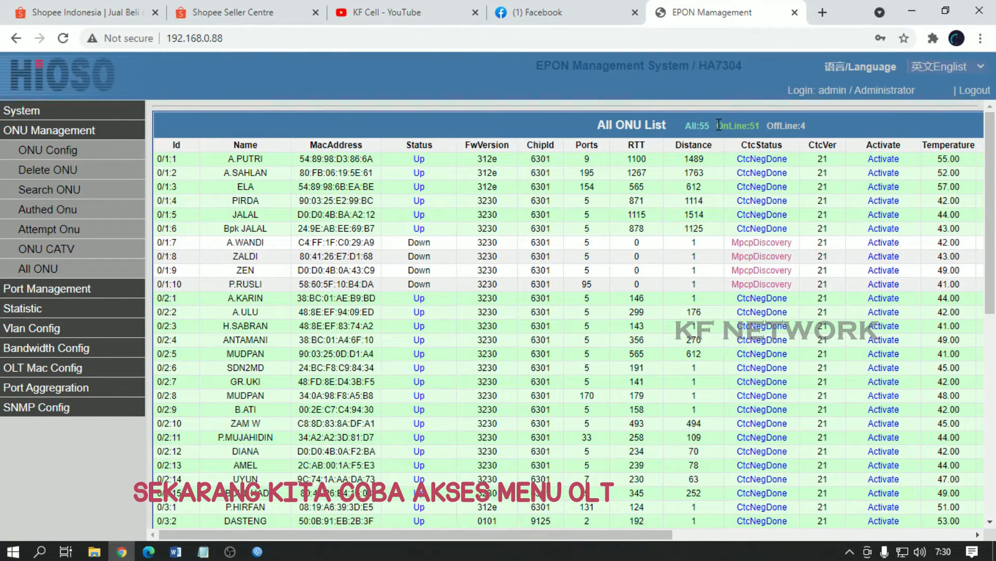
# Step: Check the online and offline ONU counts and power readings, then close the EPON tab
pyautogui.moveTo(736, 140); pyautogui.dragTo(721, 143)
pyautogui.moveTo(811, 125); pyautogui.dragTo(784, 136)
pyautogui.scroll(-8, 623, 270)
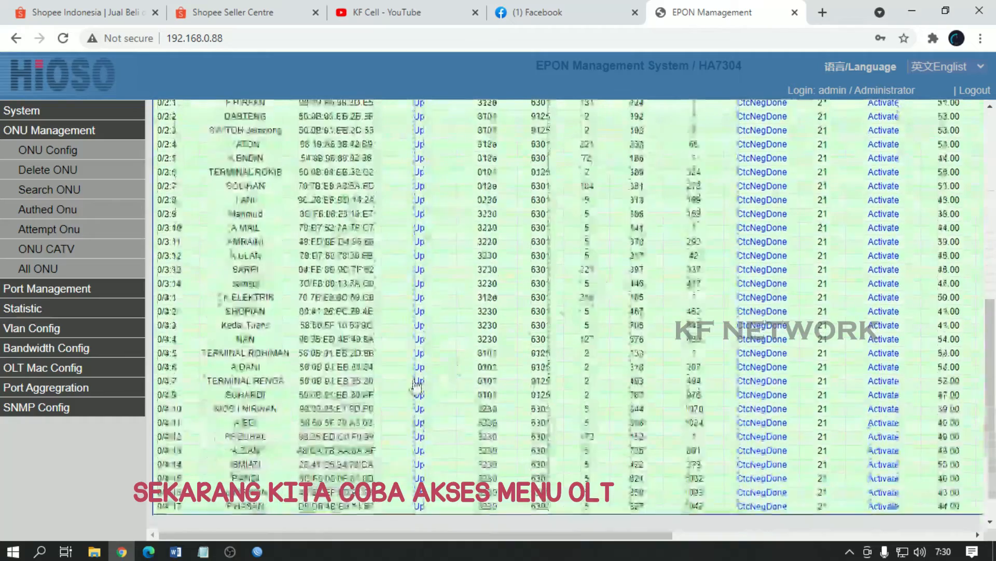
pyautogui.moveTo(369, 531); pyautogui.dragTo(577, 530)
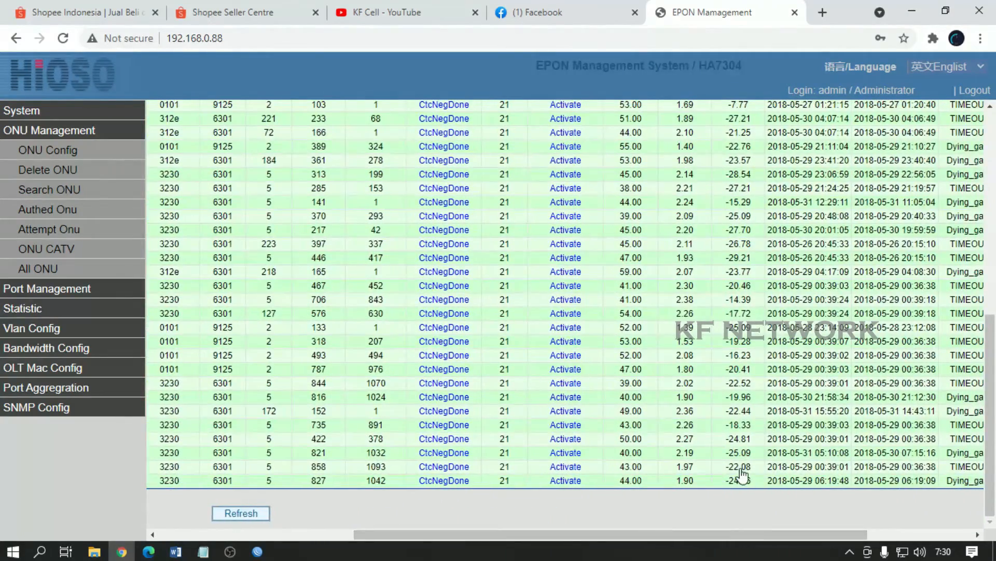
pyautogui.scroll(3, 746, 438)
pyautogui.scroll(6, 746, 438)
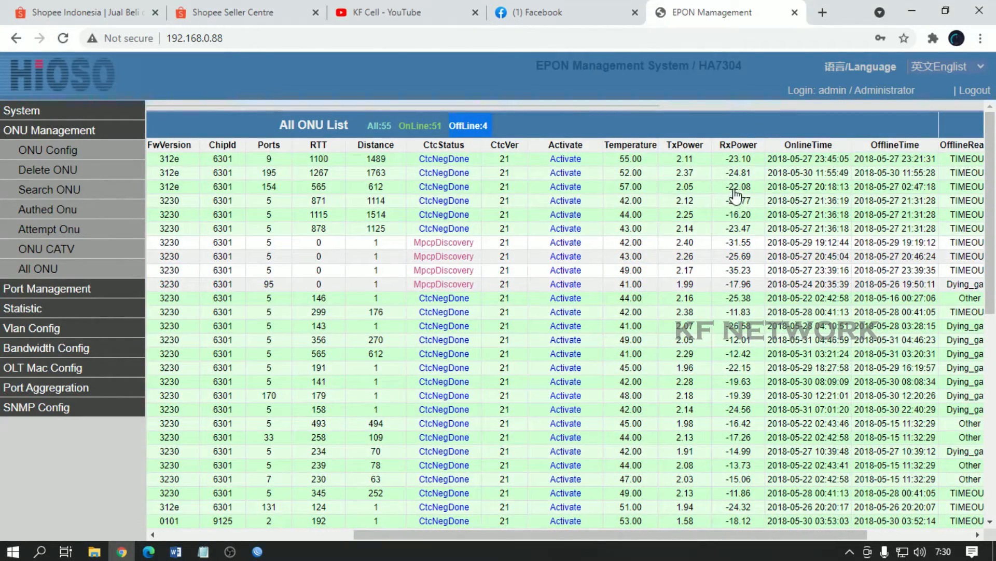
pyautogui.scroll(-8, 743, 407)
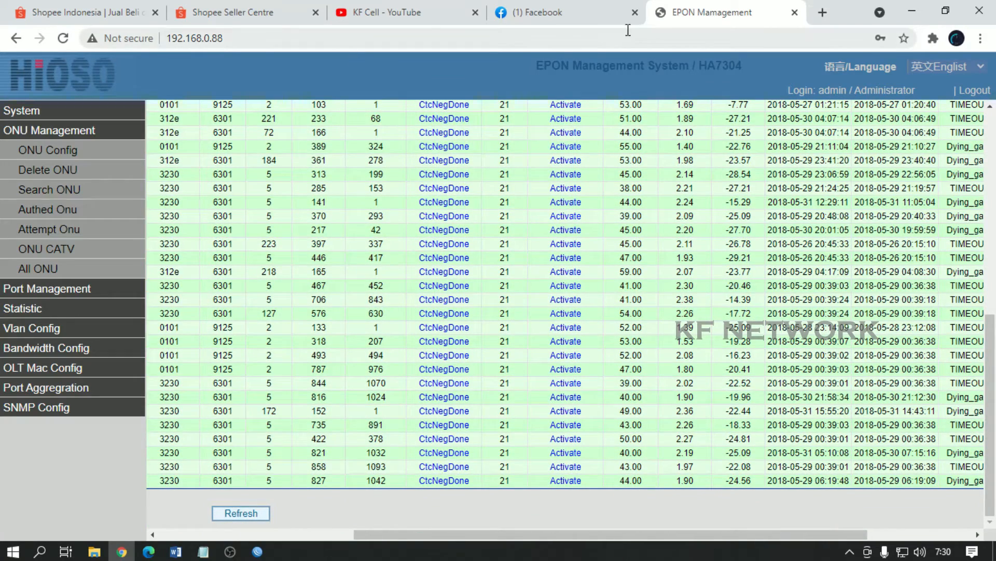
pyautogui.click(795, 12)
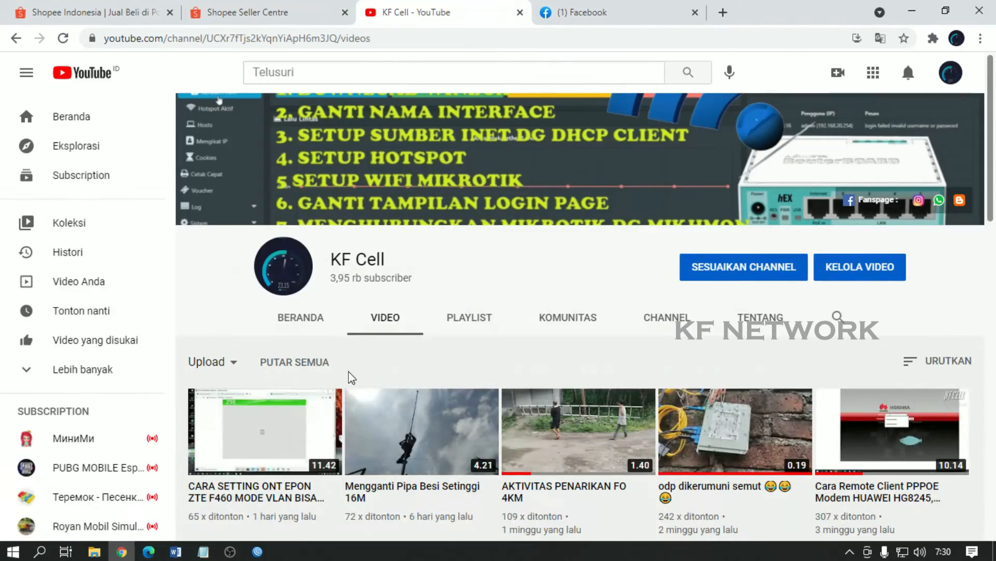
# Step: Read through the DST-NAT and VPN notes in Notepad, then minimize Notepad and WinBox
pyautogui.click(259, 554)
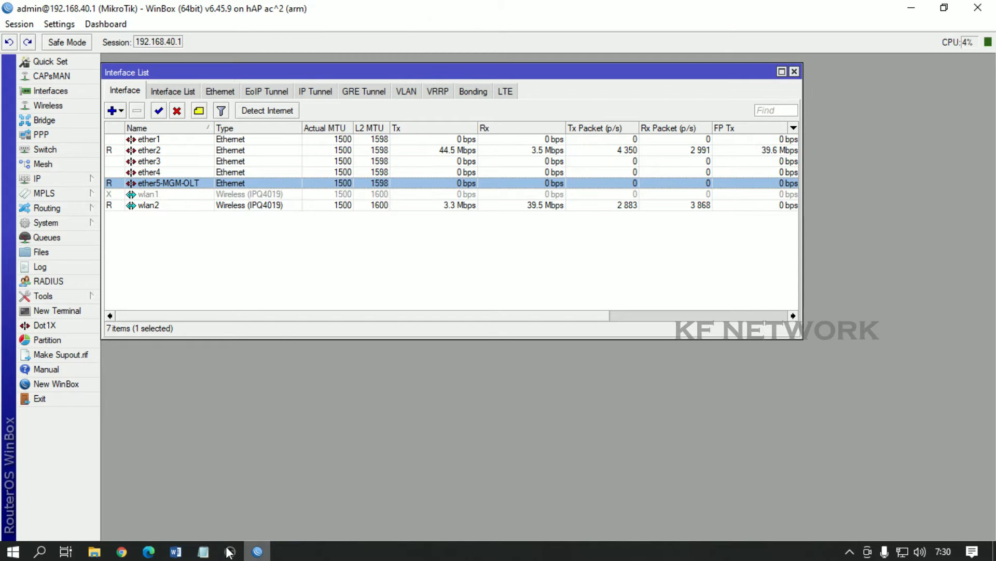
pyautogui.click(203, 551)
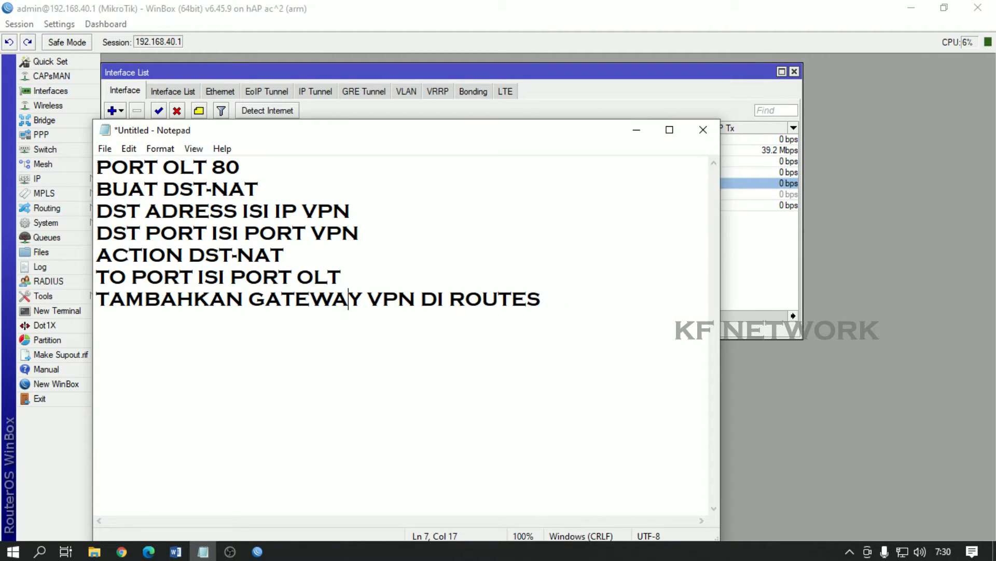
pyautogui.moveTo(97, 167); pyautogui.dragTo(579, 308)
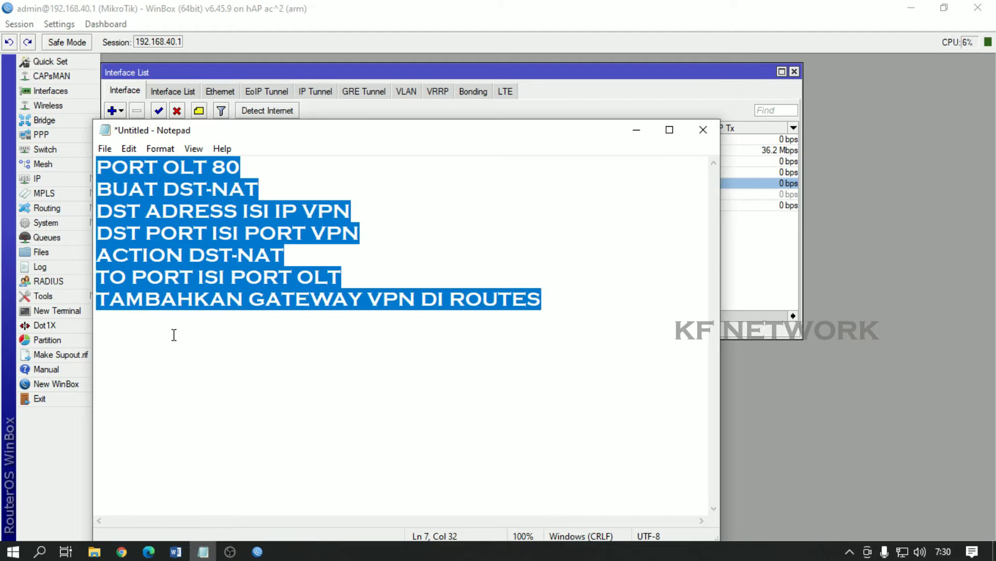
pyautogui.click(194, 234)
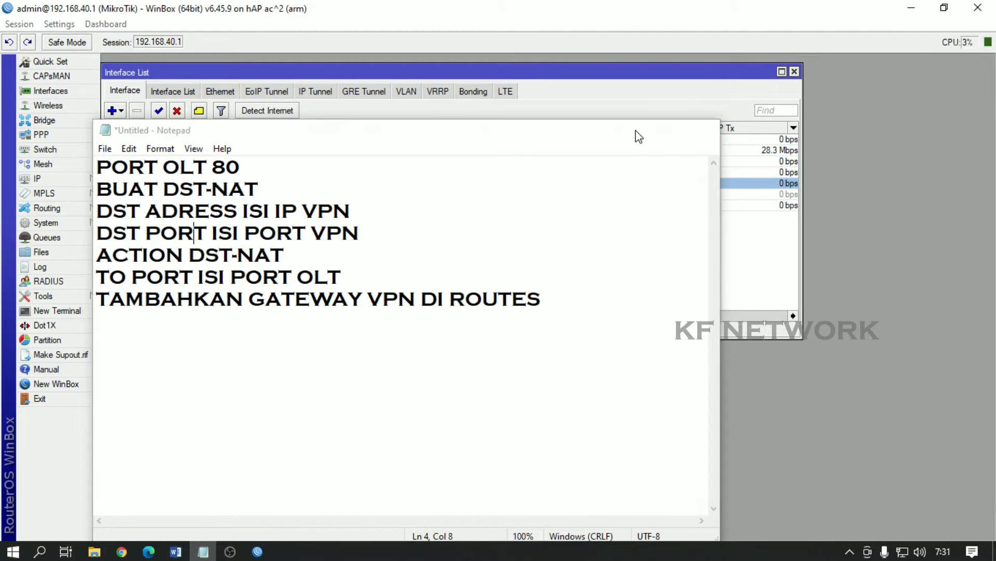
pyautogui.click(637, 130)
pyautogui.click(912, 8)
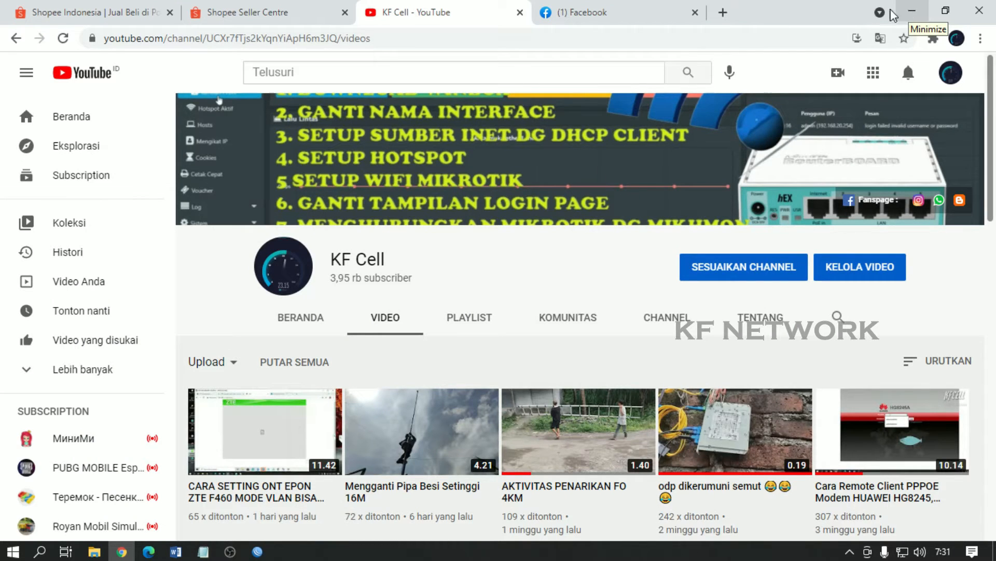
# Step: In a new tab, enter 'vpn' to reach the tunnel.id account page
pyautogui.click(722, 12)
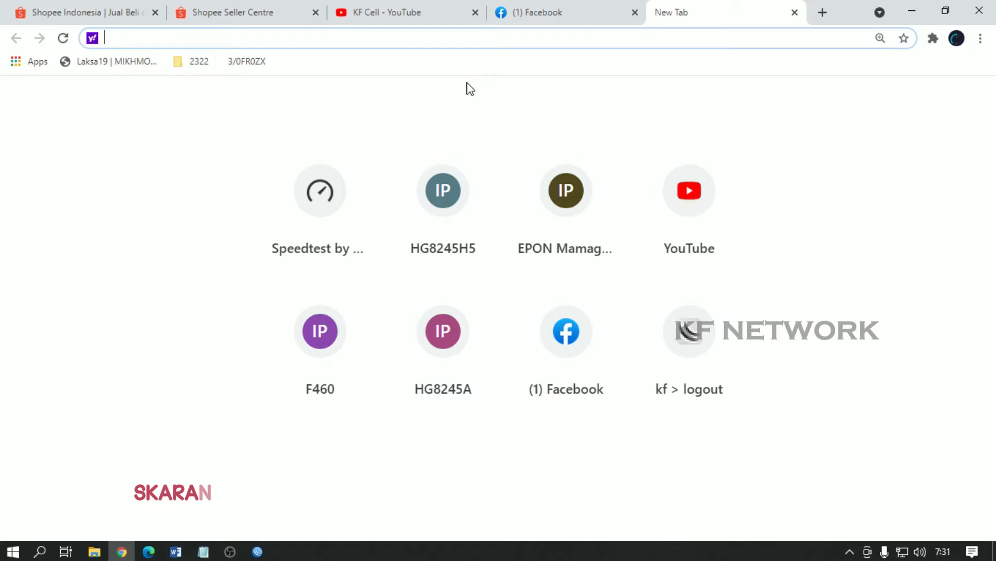
pyautogui.write('vpn')
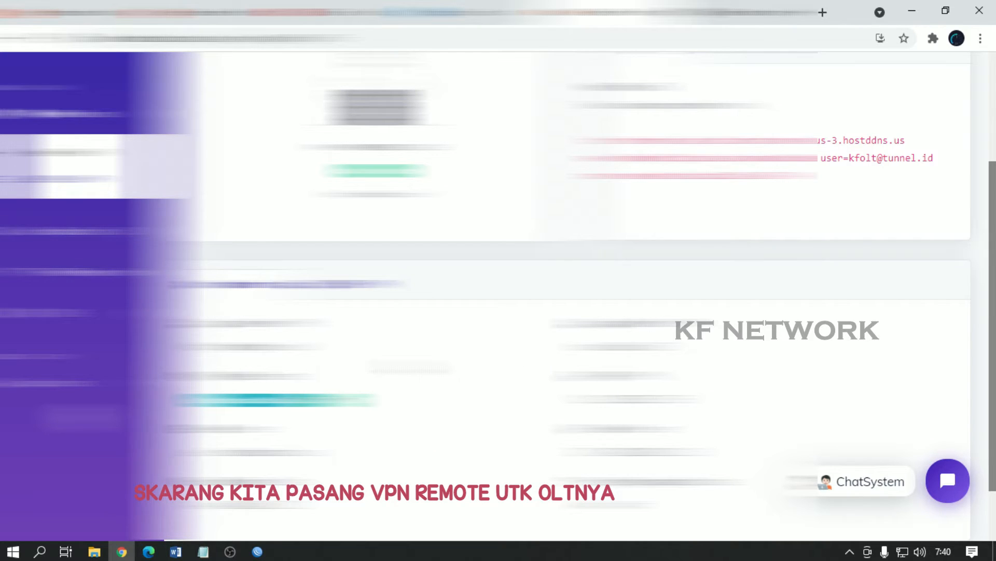
# Step: Copy the three MikroTik command lines from tunnel.id and return to WinBox
pyautogui.scroll(-2, 498, 296)
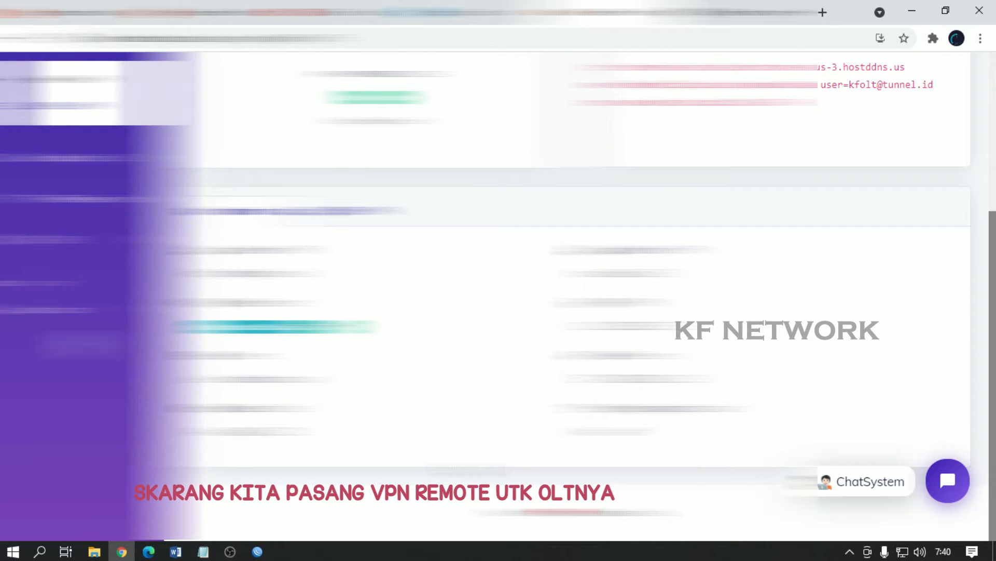
pyautogui.scroll(2, 498, 295)
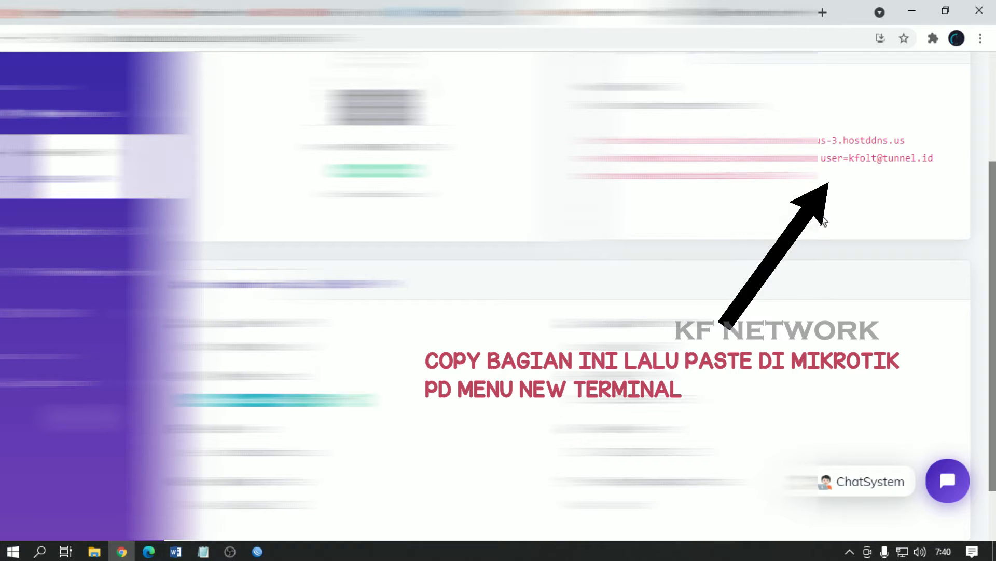
pyautogui.moveTo(793, 176); pyautogui.dragTo(601, 140)
pyautogui.rightClick(813, 150)
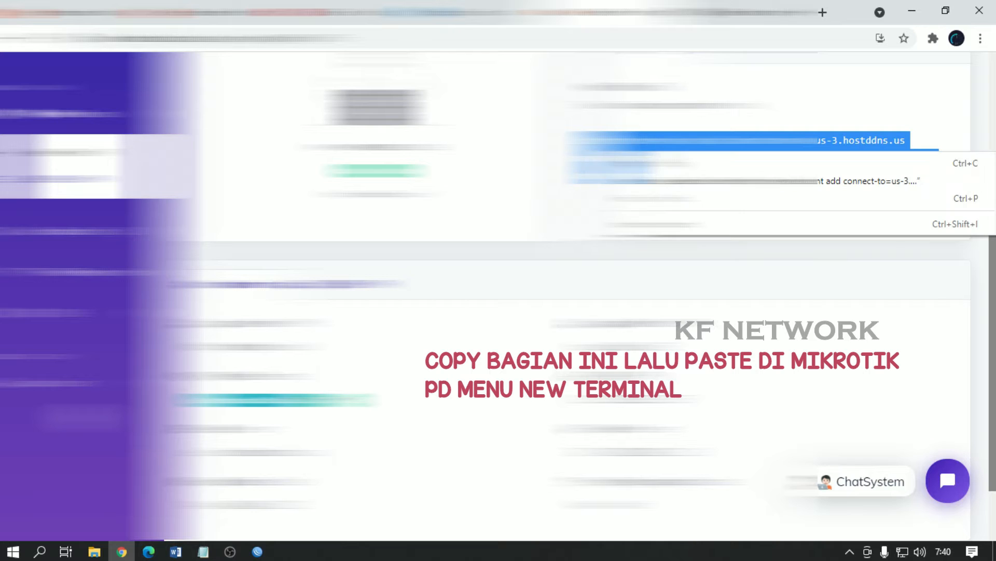
pyautogui.click(882, 161)
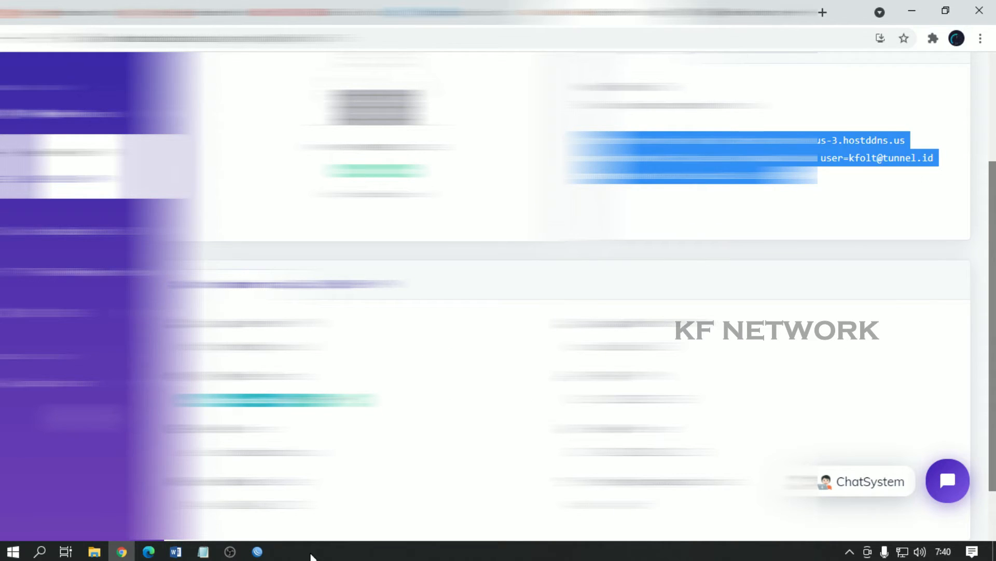
pyautogui.click(257, 551)
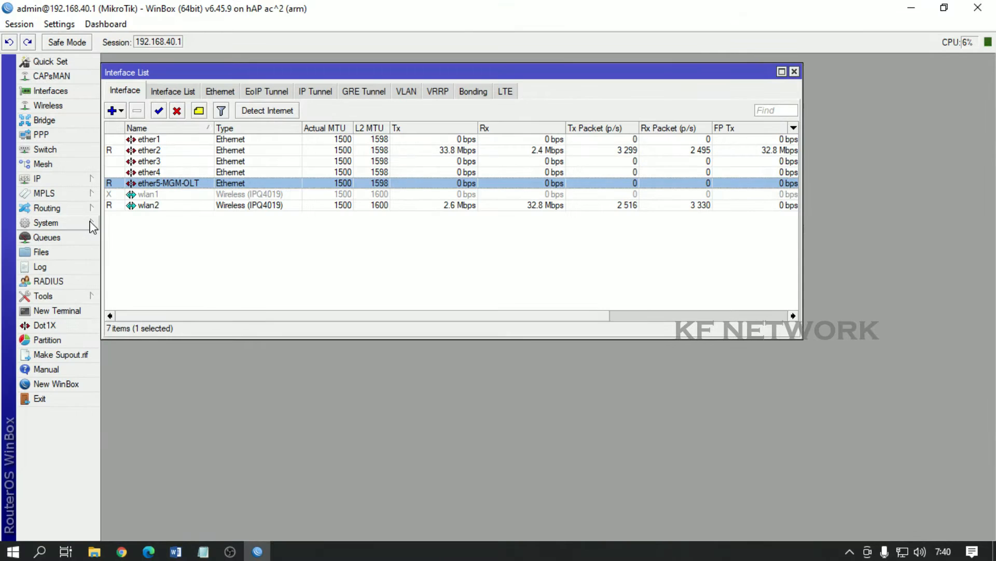
# Step: Paste and run the tunnel.id commands in a New Terminal, then select the new OVPN Client interface
pyautogui.click(59, 311)
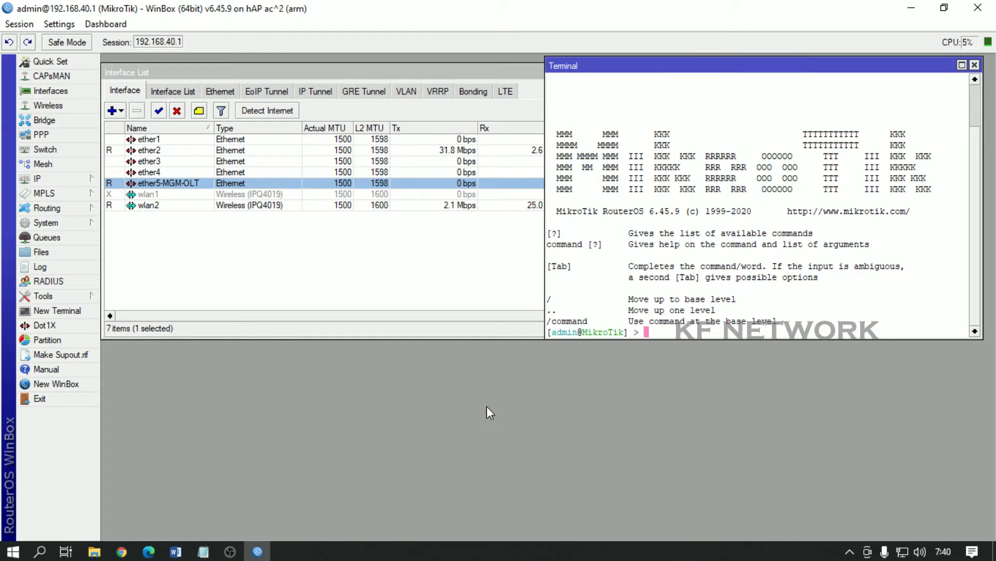
pyautogui.rightClick(669, 384)
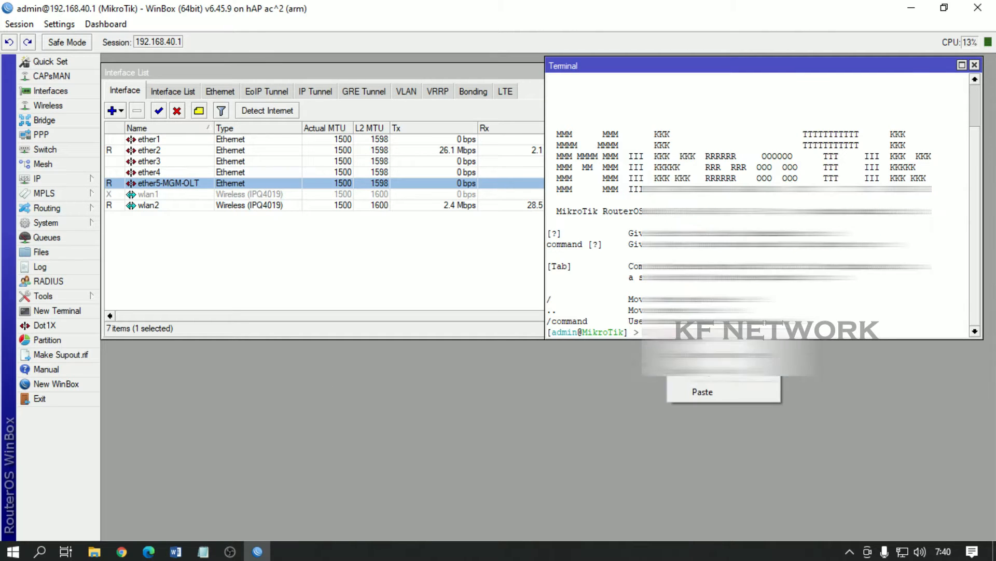
pyautogui.click(703, 393)
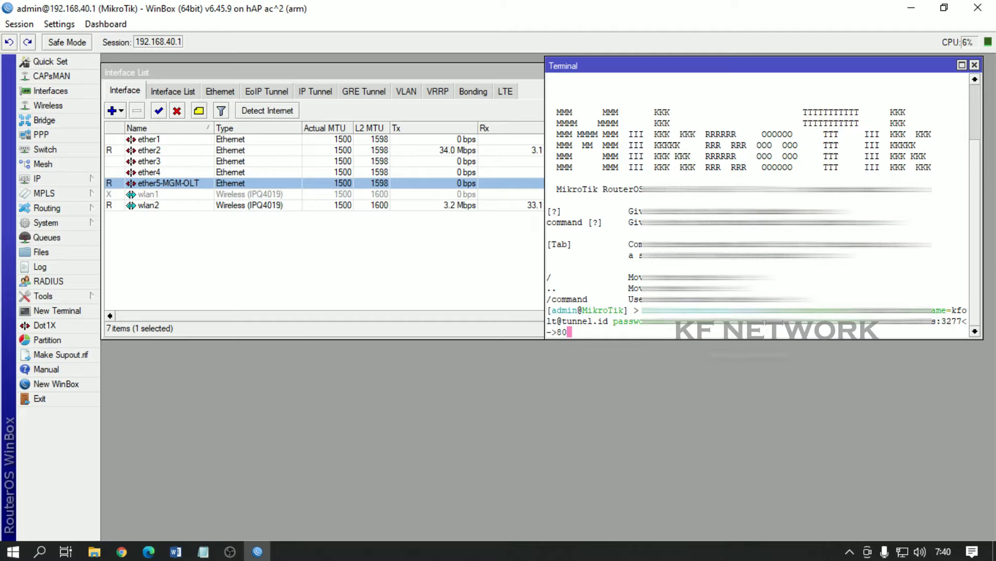
pyautogui.press('Return')
pyautogui.press('Return')
pyautogui.press('Return')
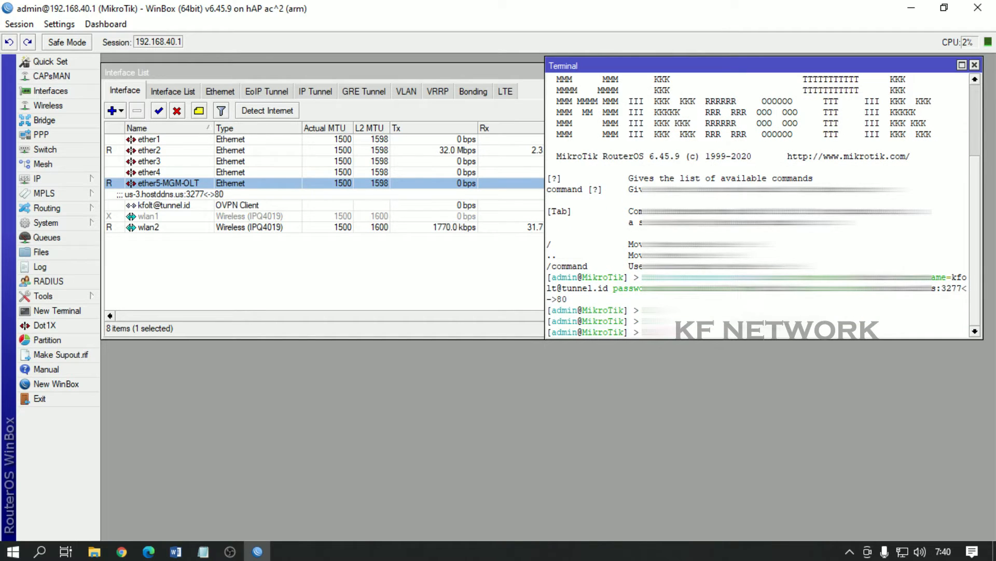
pyautogui.click(975, 65)
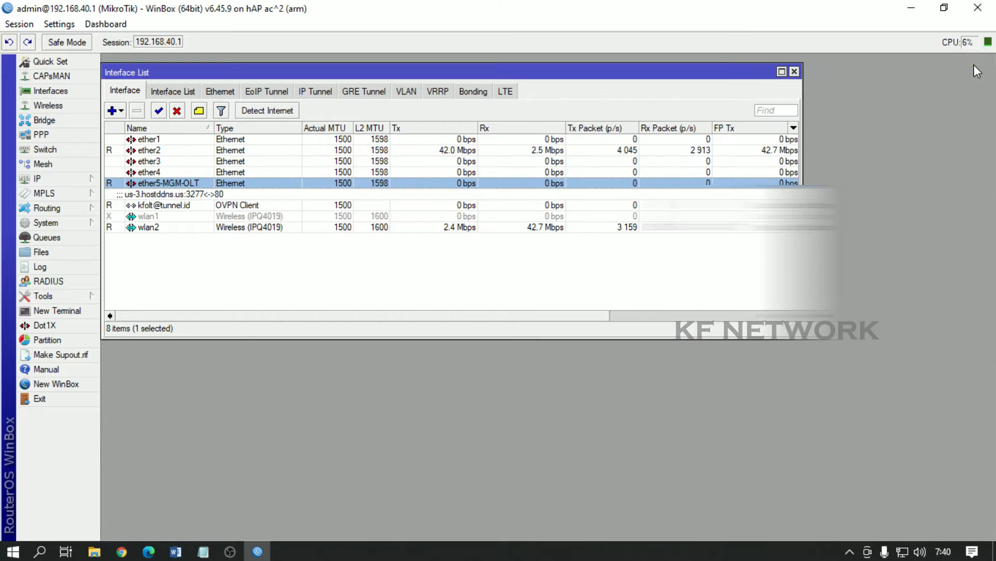
pyautogui.click(177, 206)
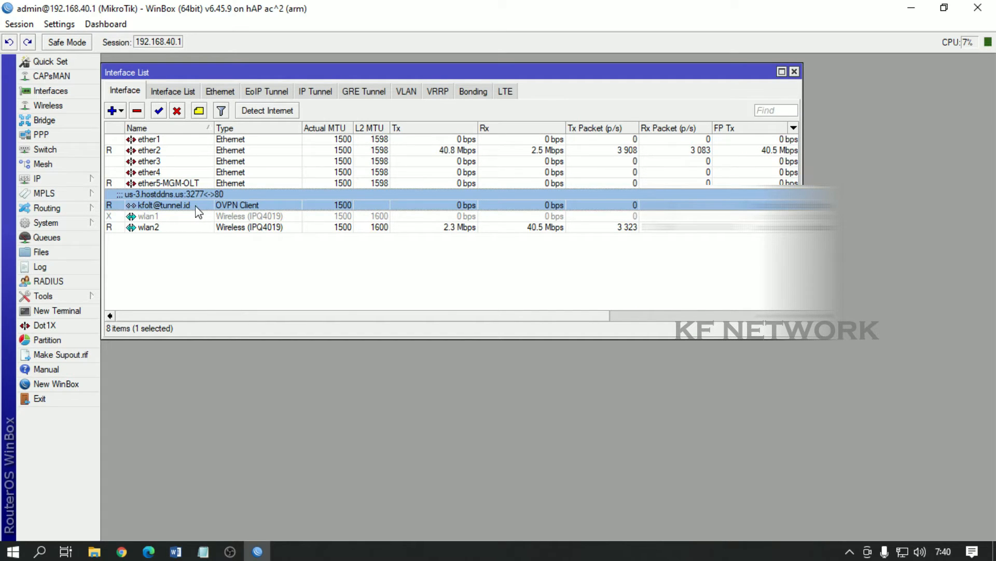
# Step: In the setup notes, add '(' at the end of line 3 and select the BUAT DST-NAT line
pyautogui.click(204, 554)
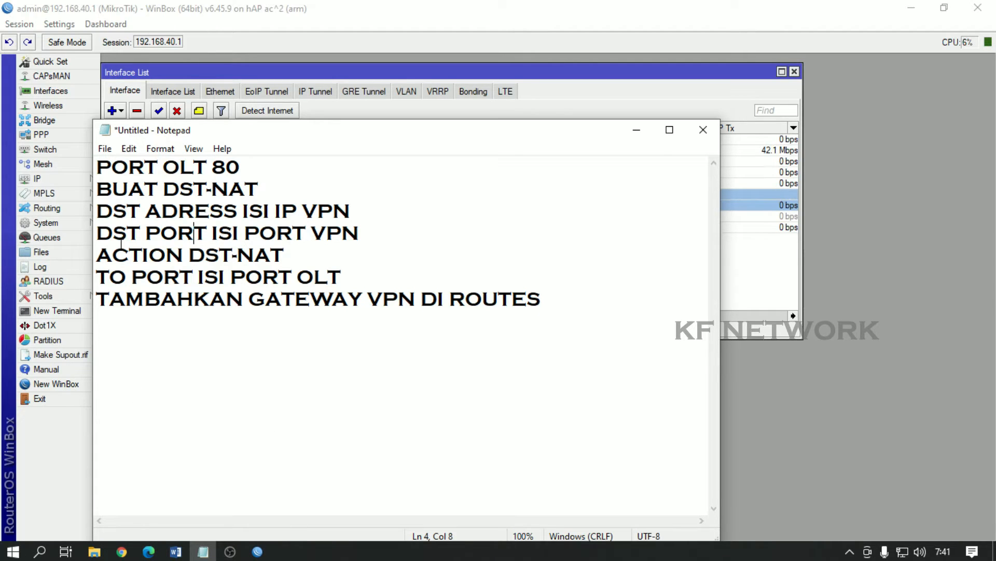
pyautogui.click(371, 209)
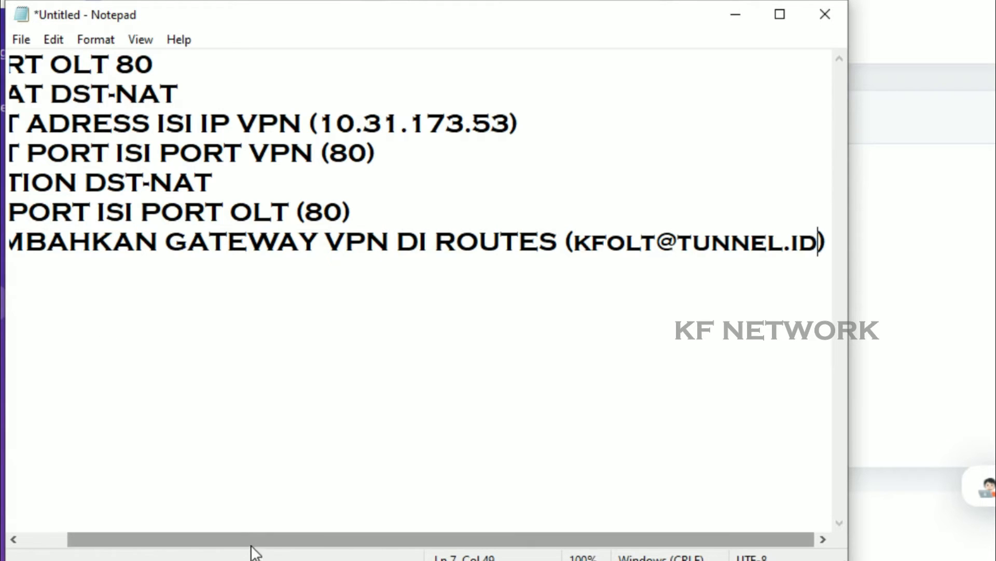
pyautogui.moveTo(251, 540); pyautogui.dragTo(206, 540)
pyautogui.click(37, 290)
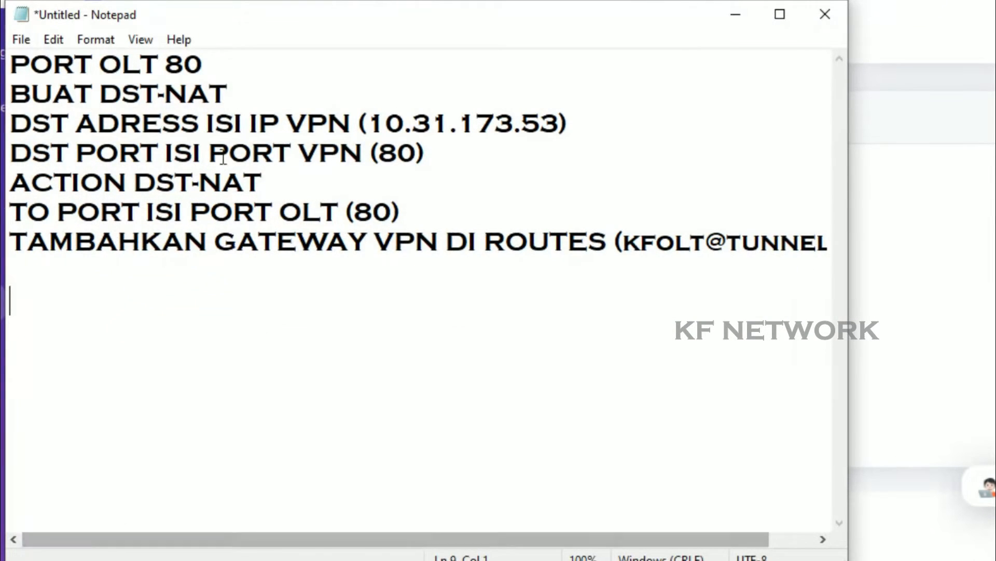
pyautogui.moveTo(227, 93); pyautogui.dragTo(9, 93)
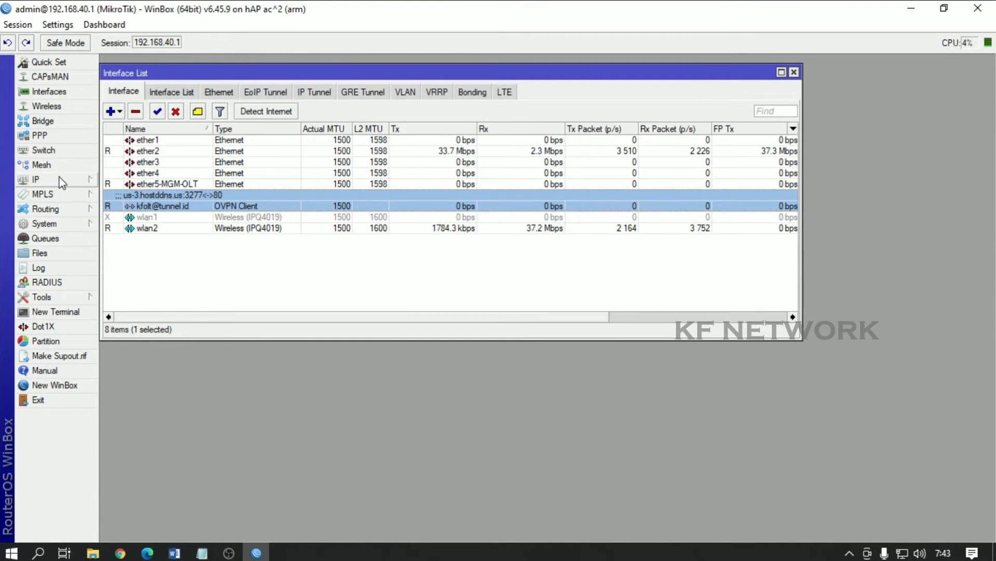
# Step: Add a new NAT rule in IP > Firewall with chain set to dstnat, then return to the notes
pyautogui.moveTo(52, 208)
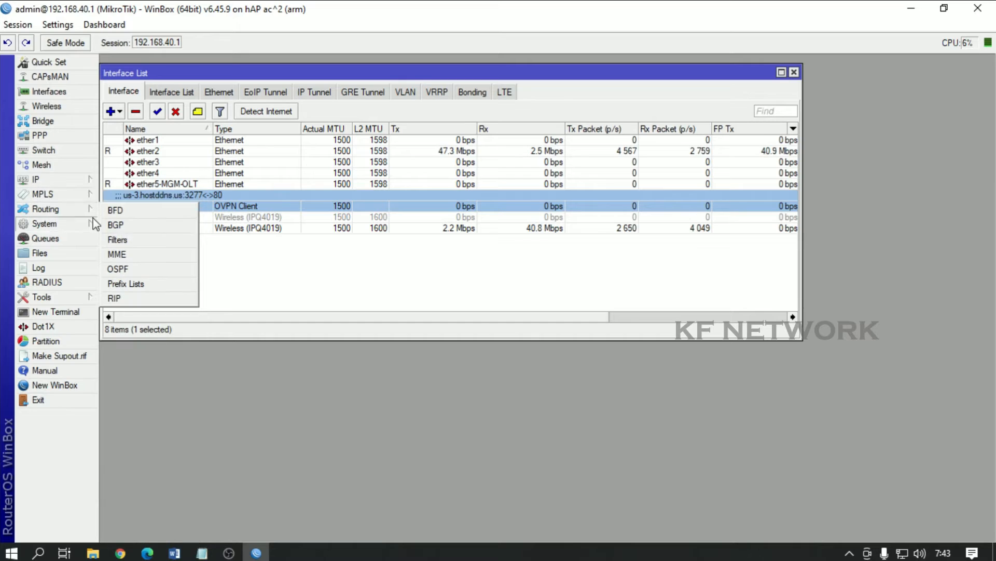
pyautogui.moveTo(62, 179)
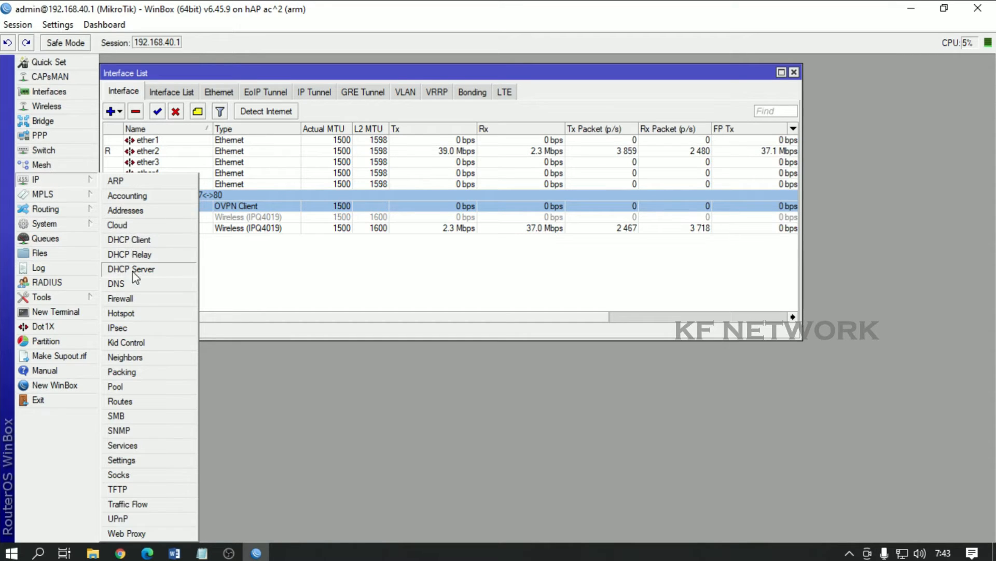
pyautogui.click(125, 298)
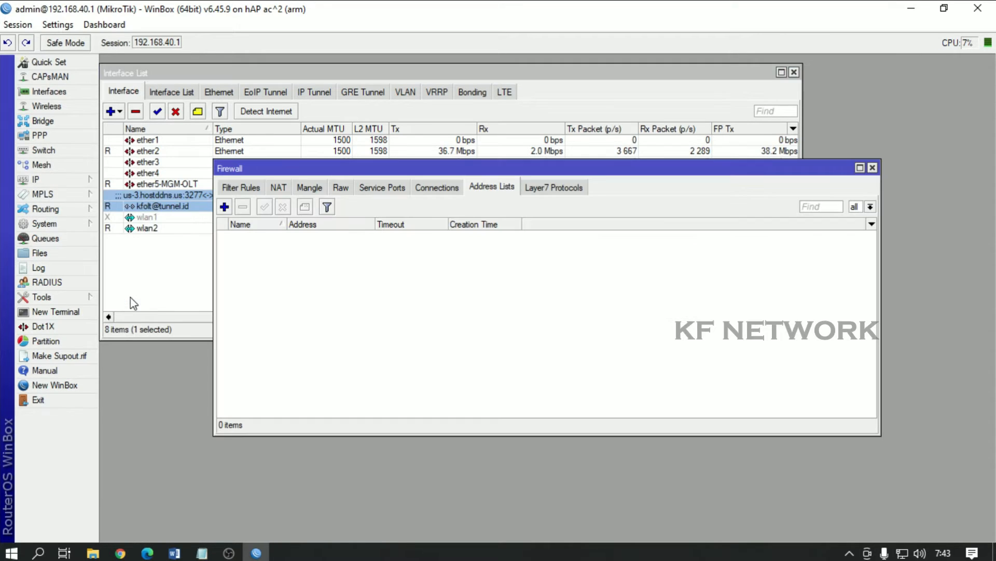
pyautogui.click(277, 187)
pyautogui.click(224, 206)
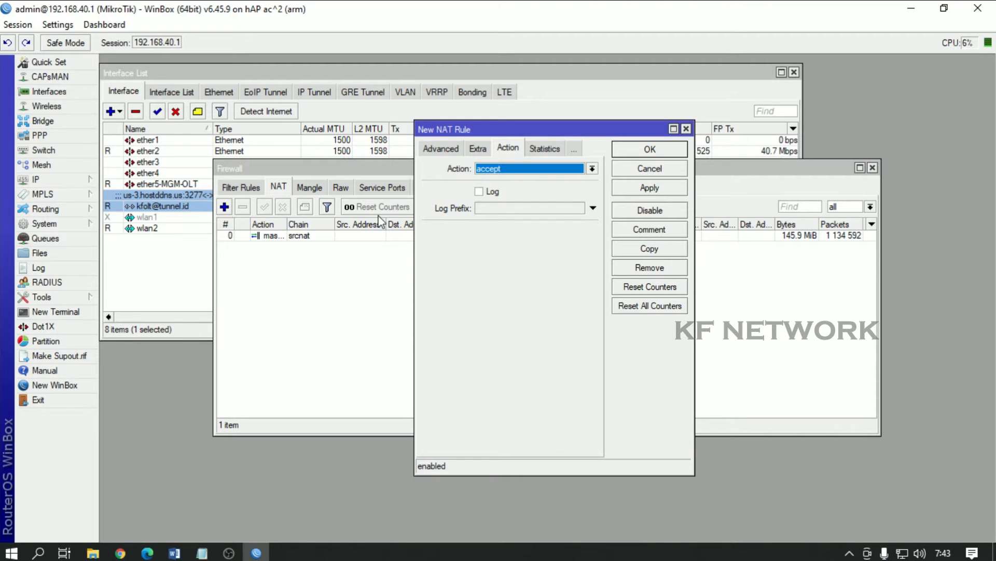
pyautogui.click(433, 152)
pyautogui.click(435, 148)
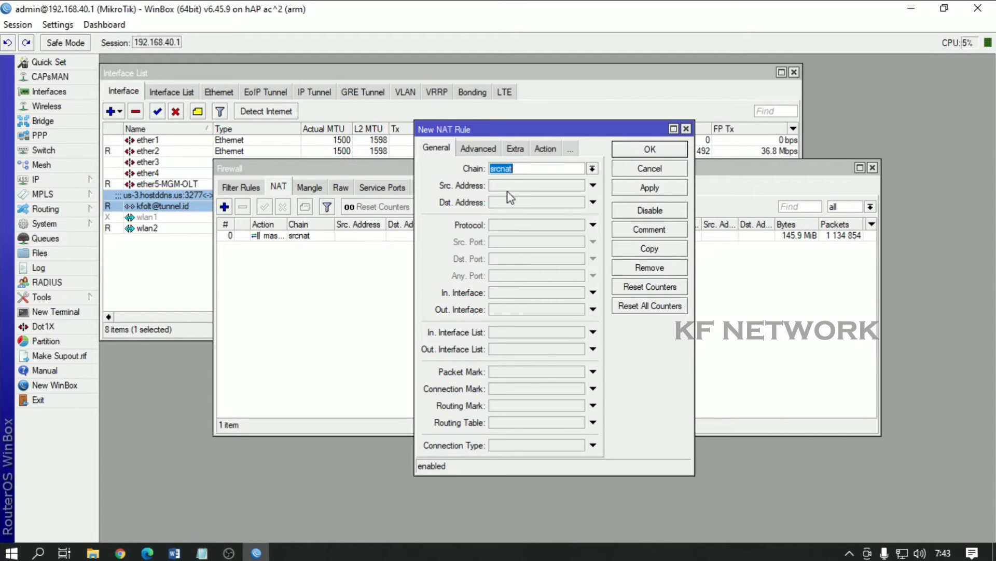
pyautogui.click(592, 168)
pyautogui.click(571, 181)
pyautogui.click(202, 553)
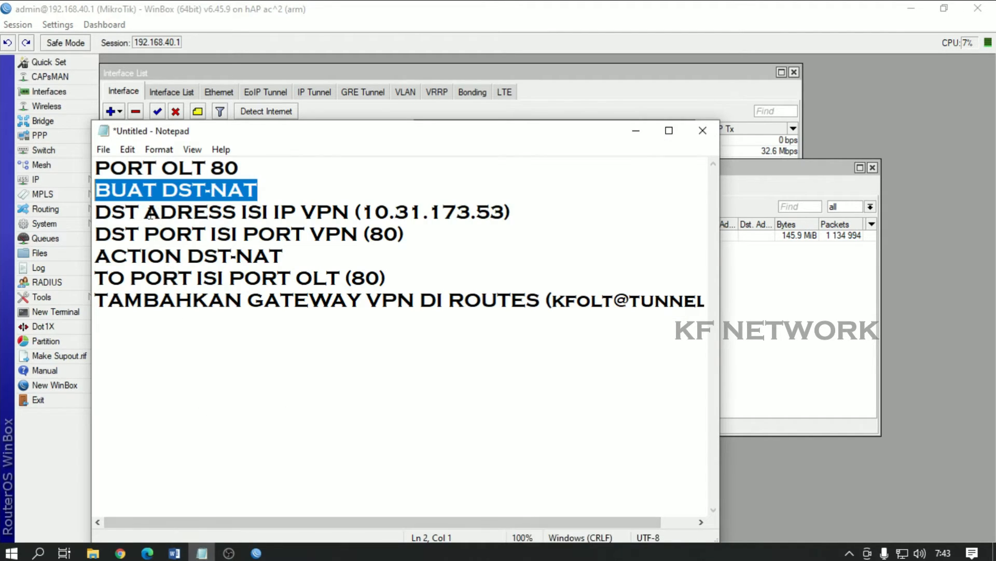
# Step: Copy the VPN IP 10.31.173.53 from line 3 of the DST-NAT notes in Notepad
pyautogui.moveTo(96, 212); pyautogui.dragTo(292, 235)
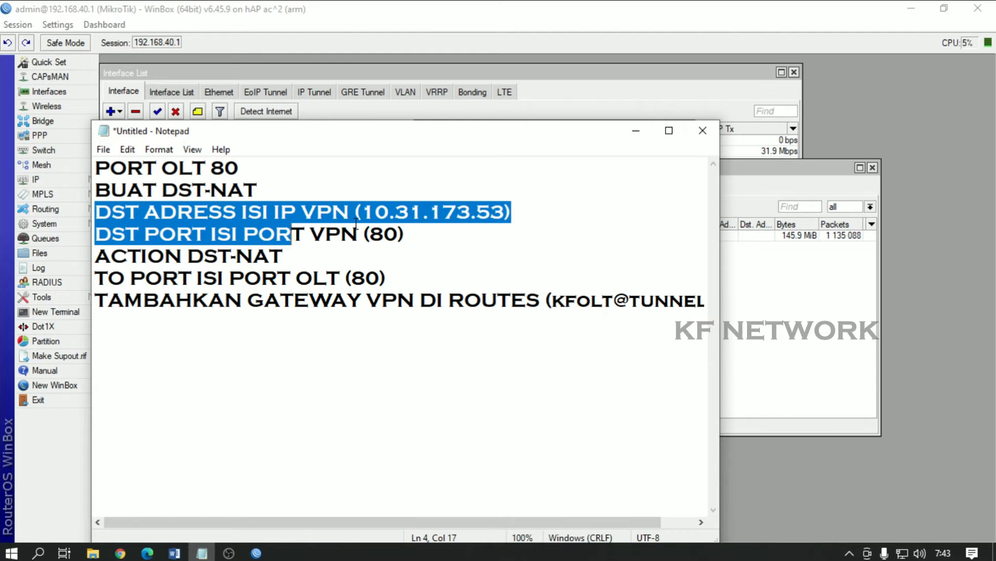
pyautogui.click(372, 217)
pyautogui.moveTo(364, 214); pyautogui.dragTo(506, 214)
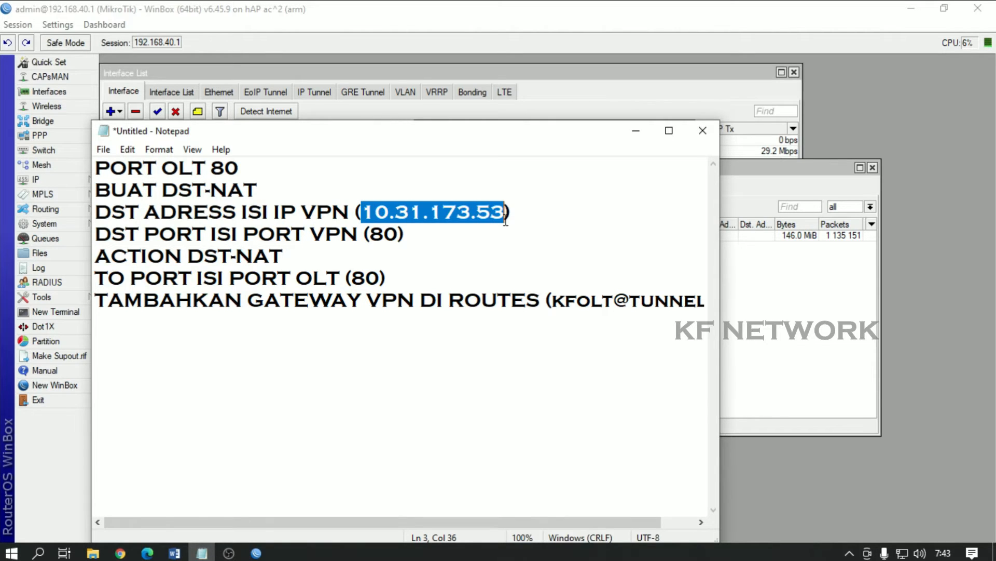
pyautogui.rightClick(449, 217)
pyautogui.click(467, 257)
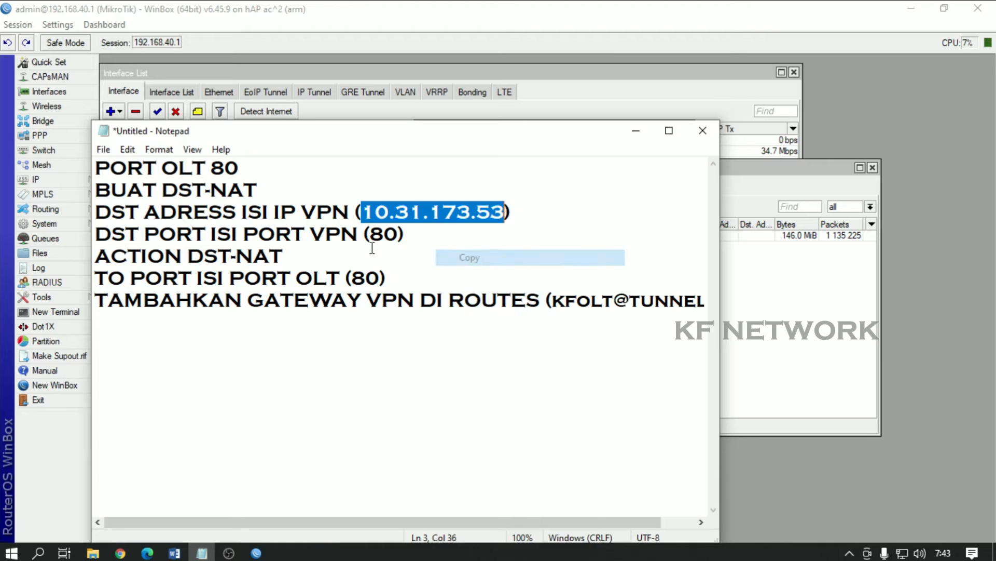
pyautogui.moveTo(140, 213); pyautogui.dragTo(208, 213)
pyautogui.click(93, 212)
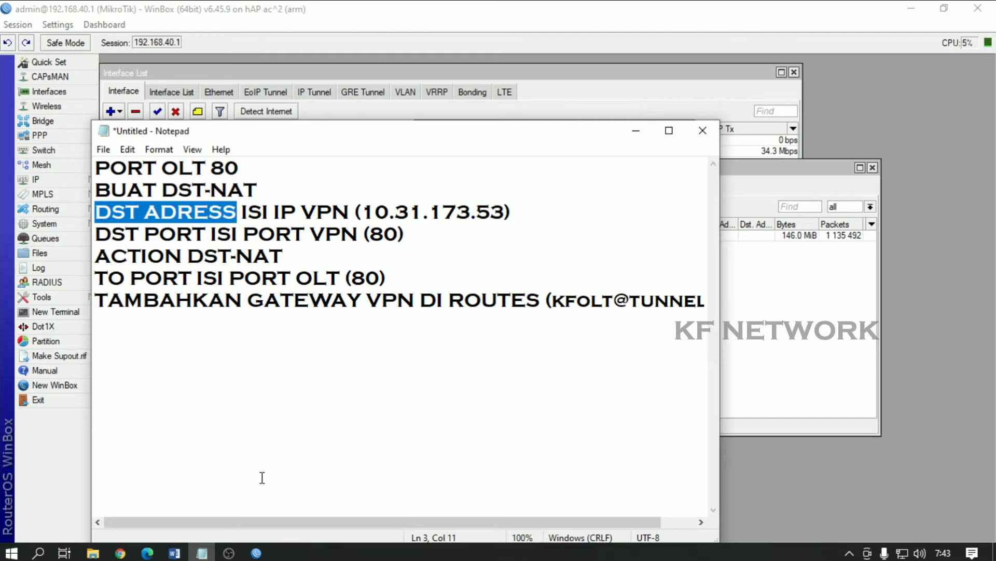
pyautogui.click(256, 553)
# Step: Set the rule's Dst. Address to 10.31.173.53, Protocol to 6 (tcp) and Dst. Port to 80
pyautogui.click(509, 203)
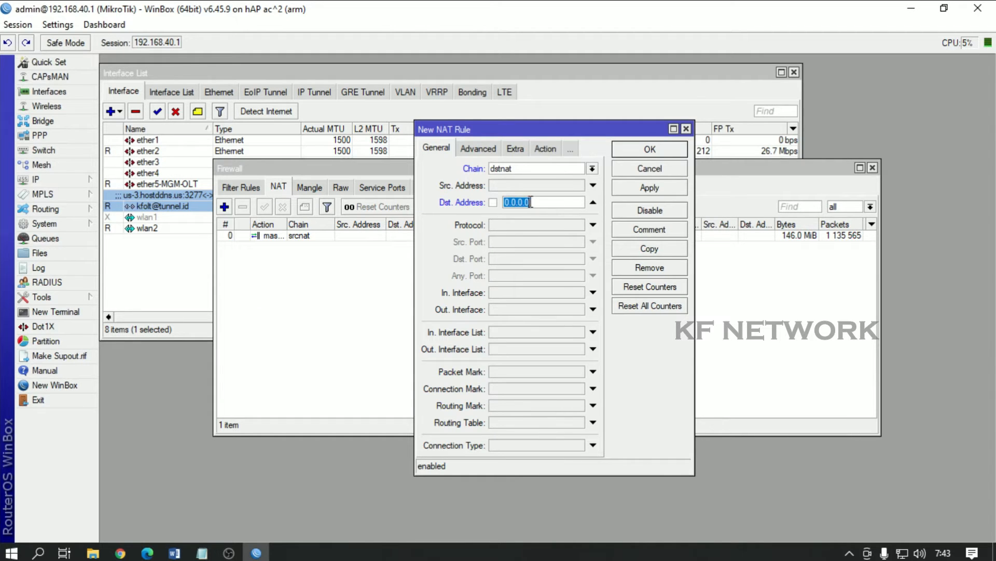
pyautogui.rightClick(534, 203)
pyautogui.click(570, 244)
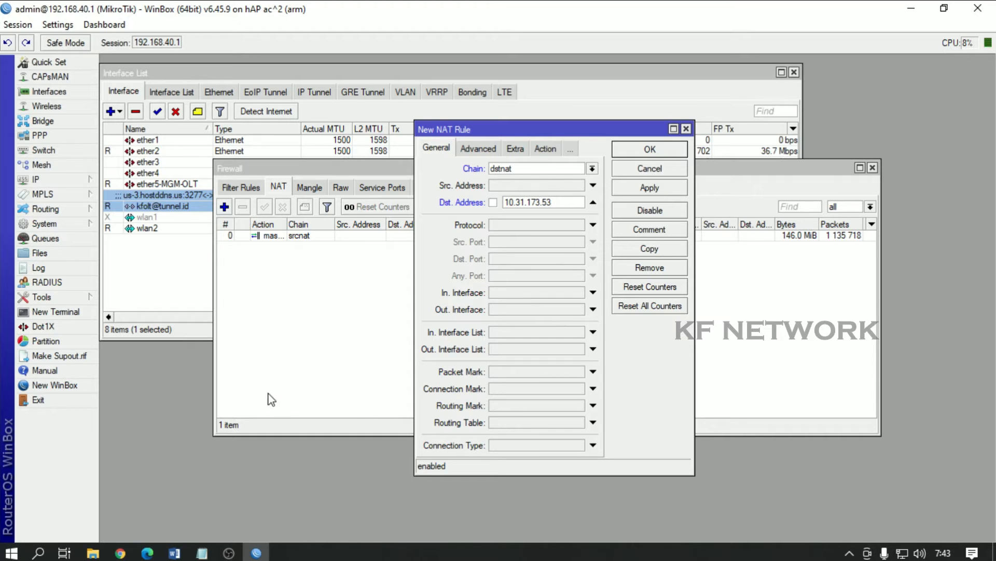
pyautogui.click(201, 553)
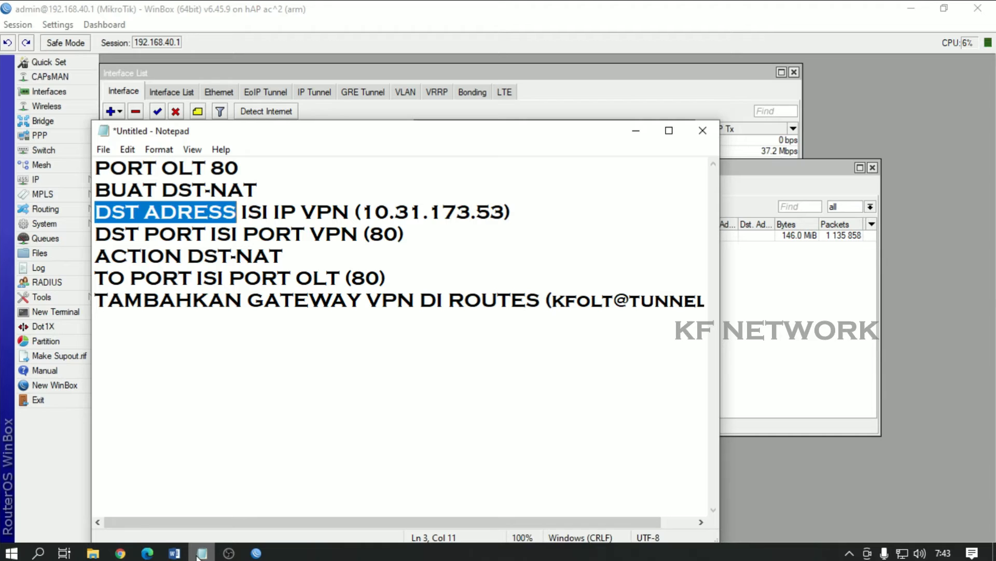
pyautogui.click(201, 553)
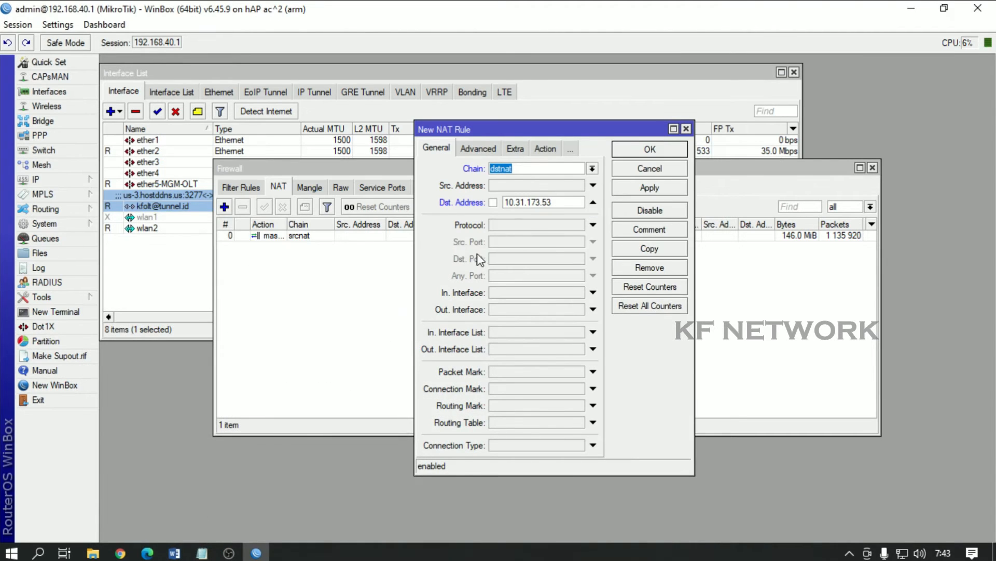
pyautogui.click(535, 229)
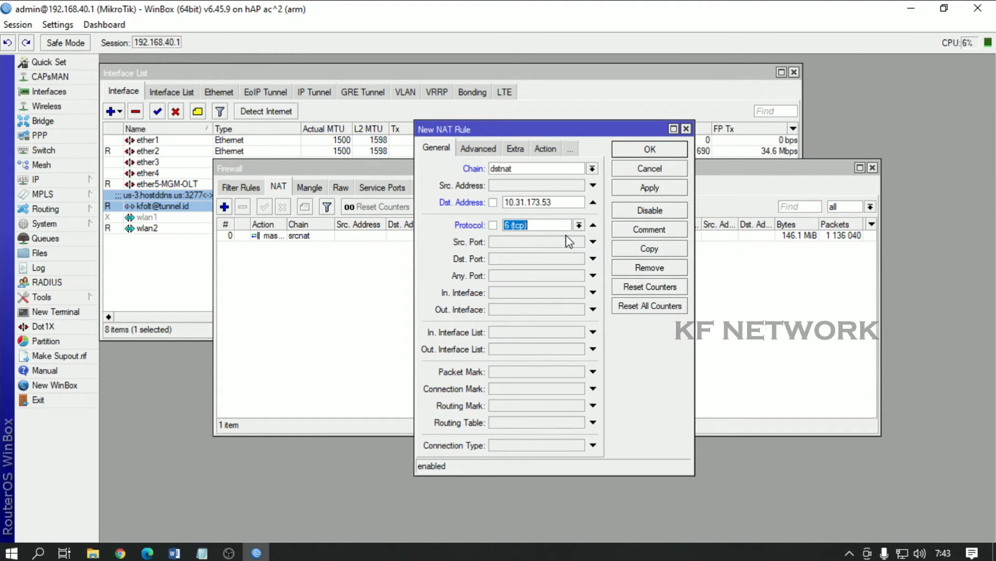
pyautogui.click(501, 259)
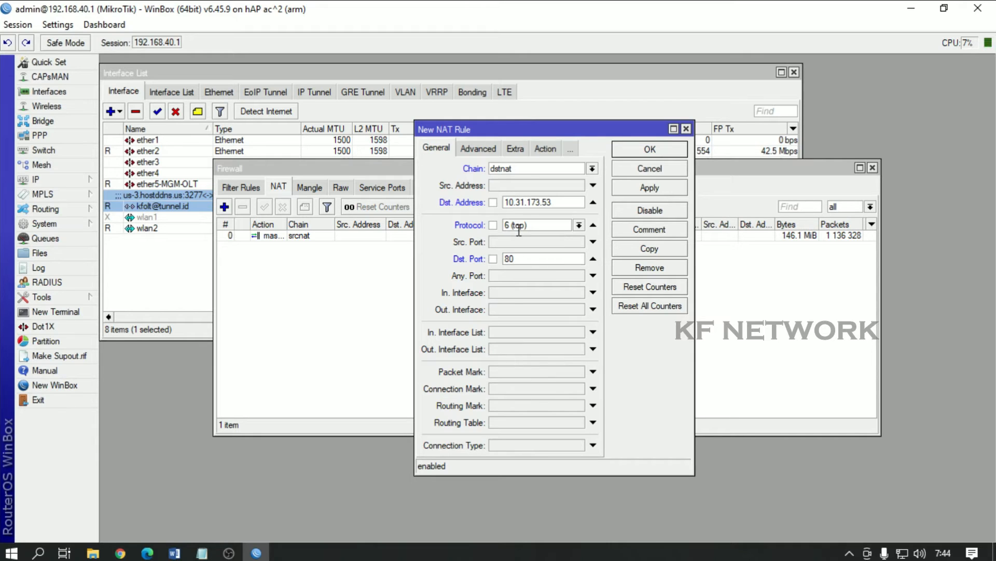
# Step: Bring up the rule's Action settings and review the DST-NAT action and port notes
pyautogui.click(516, 150)
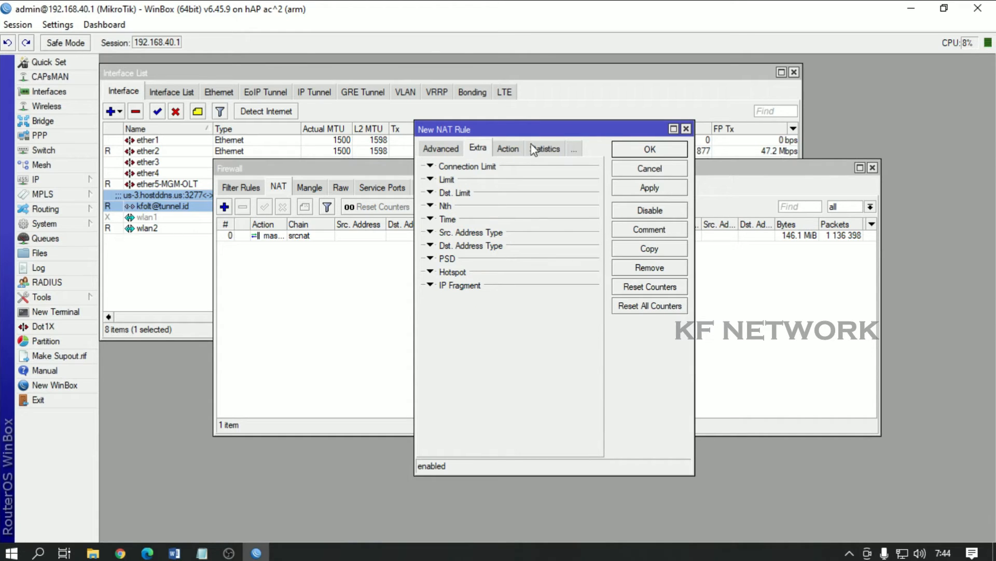
pyautogui.click(509, 149)
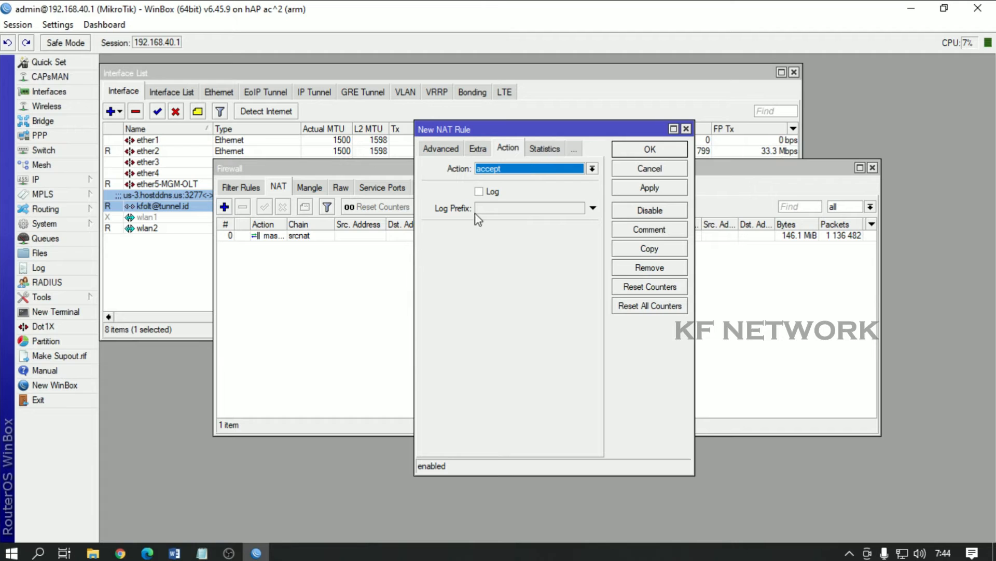
pyautogui.hotkey('alt', 'Tab')
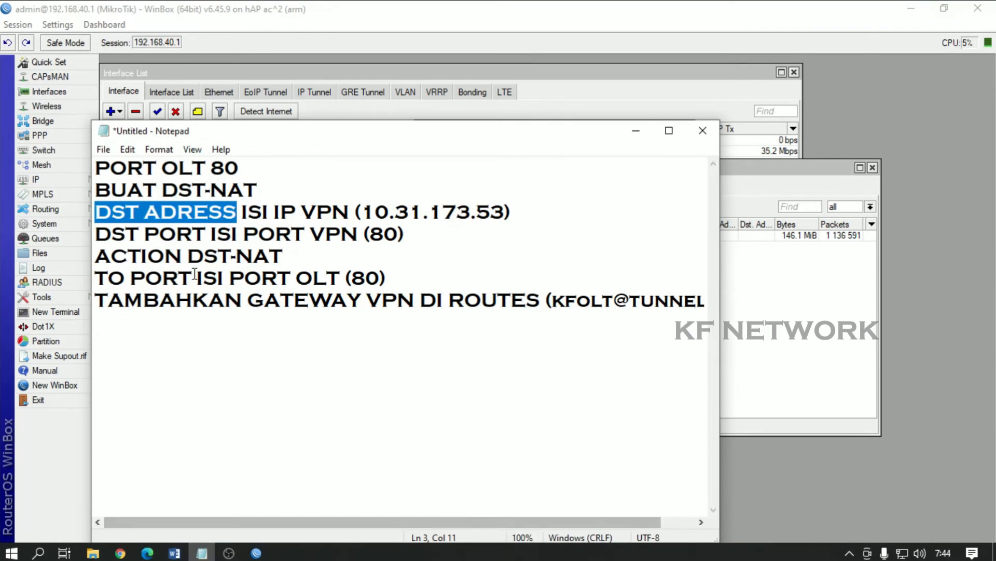
pyautogui.moveTo(285, 258); pyautogui.dragTo(193, 258)
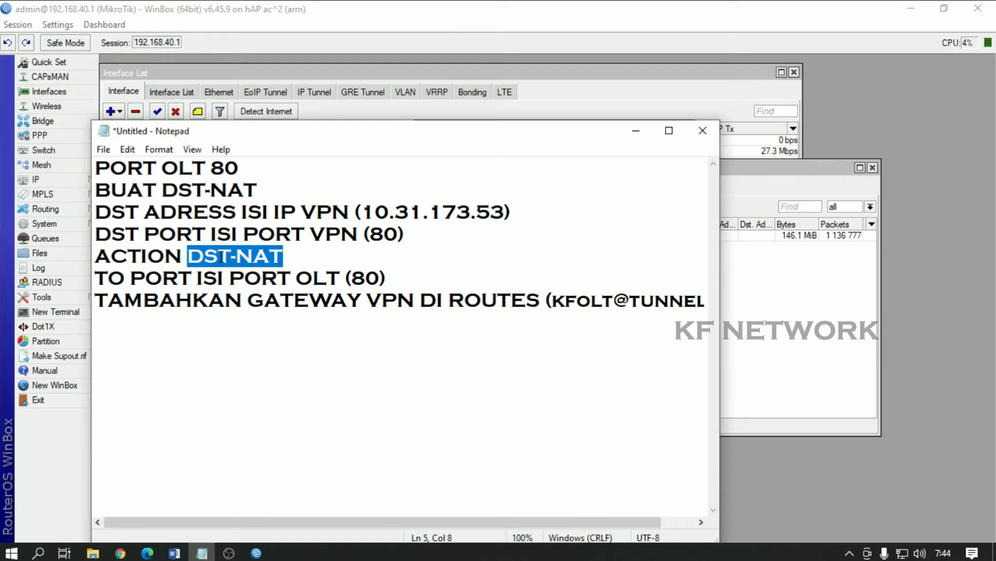
pyautogui.moveTo(406, 235); pyautogui.dragTo(104, 233)
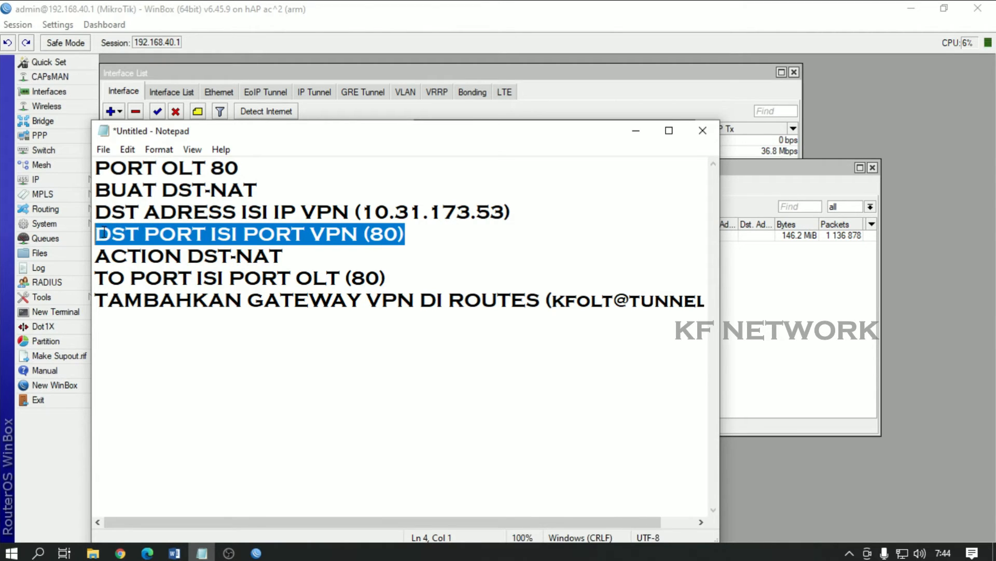
pyautogui.click(256, 553)
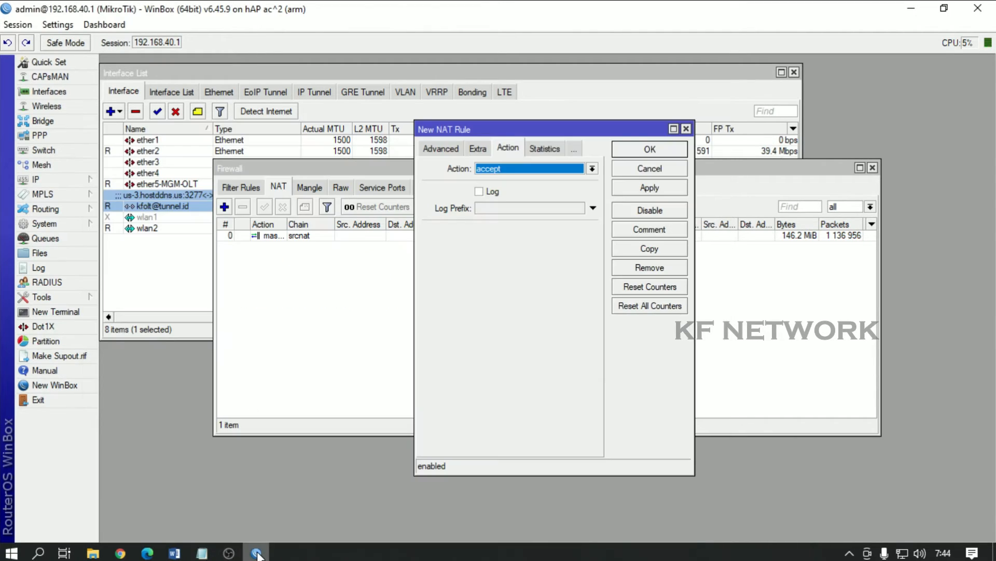
# Step: Recheck the destination port 80 on the General tab against the ACTION DST-NAT note
pyautogui.click(573, 149)
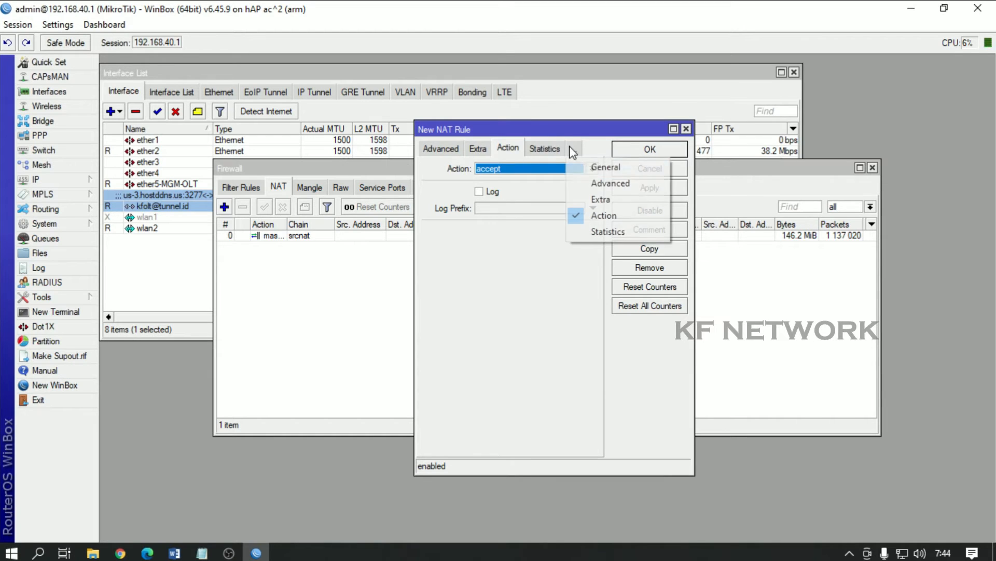
pyautogui.click(597, 165)
pyautogui.moveTo(534, 259); pyautogui.dragTo(502, 259)
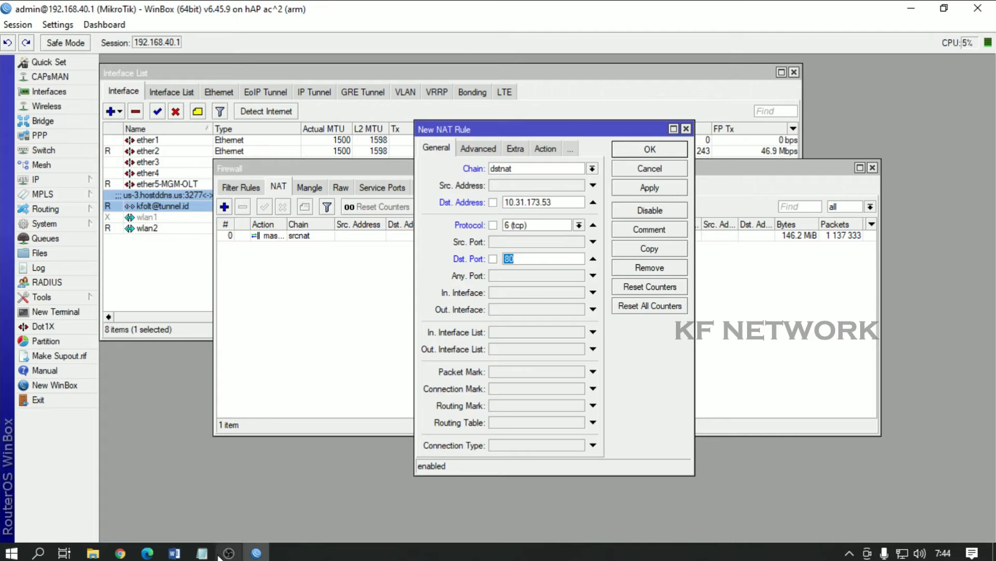
pyautogui.click(203, 553)
pyautogui.moveTo(284, 255); pyautogui.dragTo(96, 258)
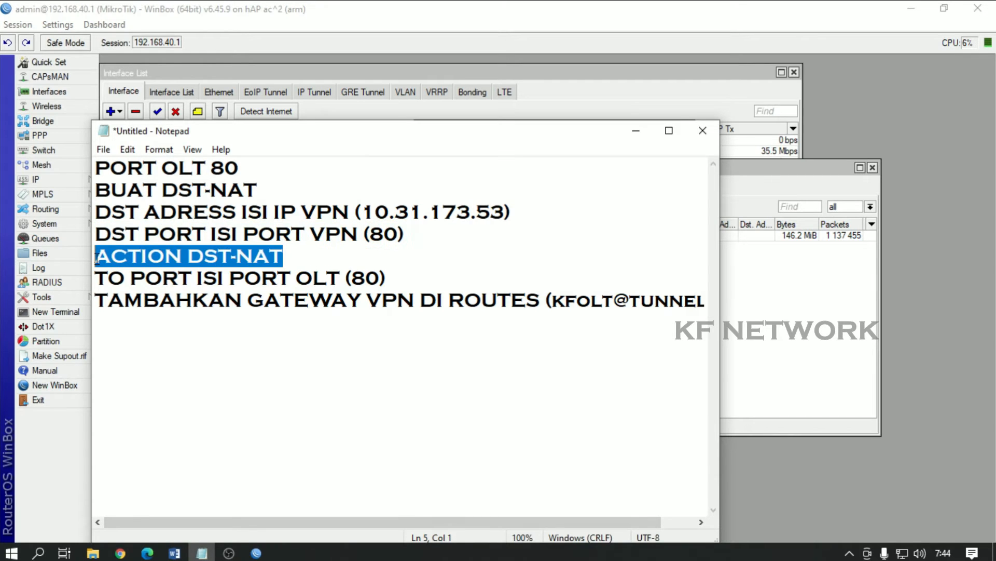
pyautogui.click(256, 553)
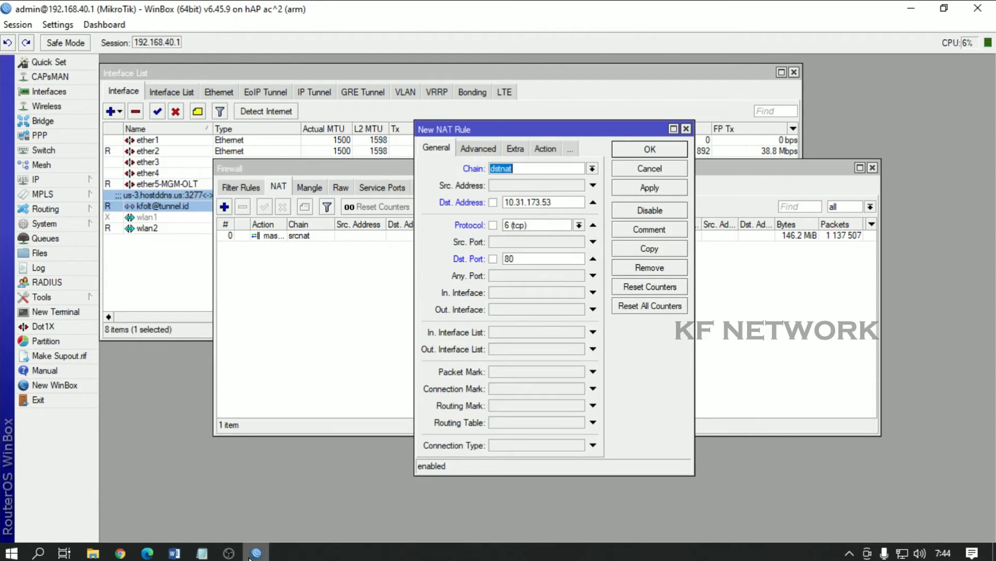
# Step: Set the action to dst-nat with To Addresses 192.168.0.88 and To Ports 80
pyautogui.click(545, 149)
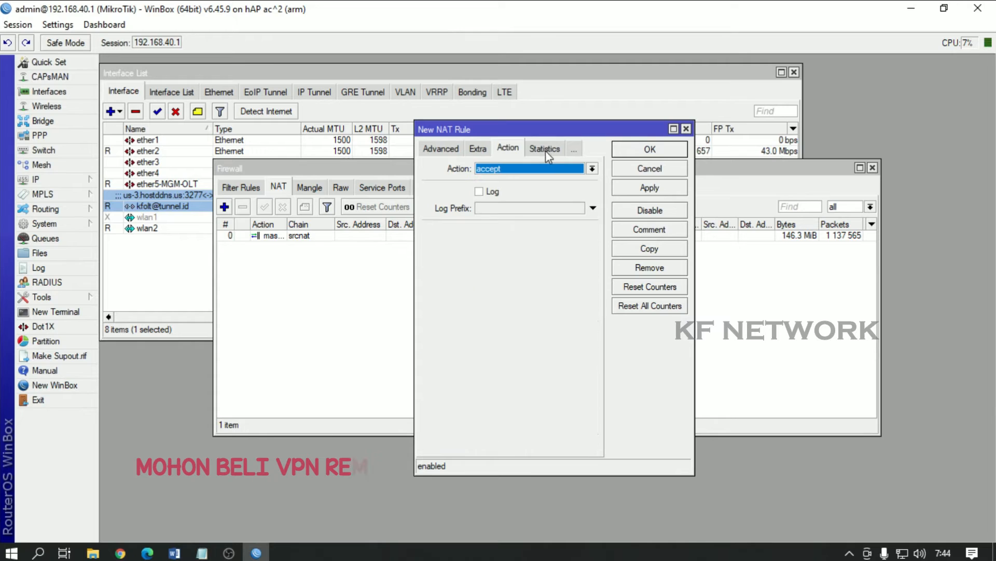
pyautogui.click(590, 168)
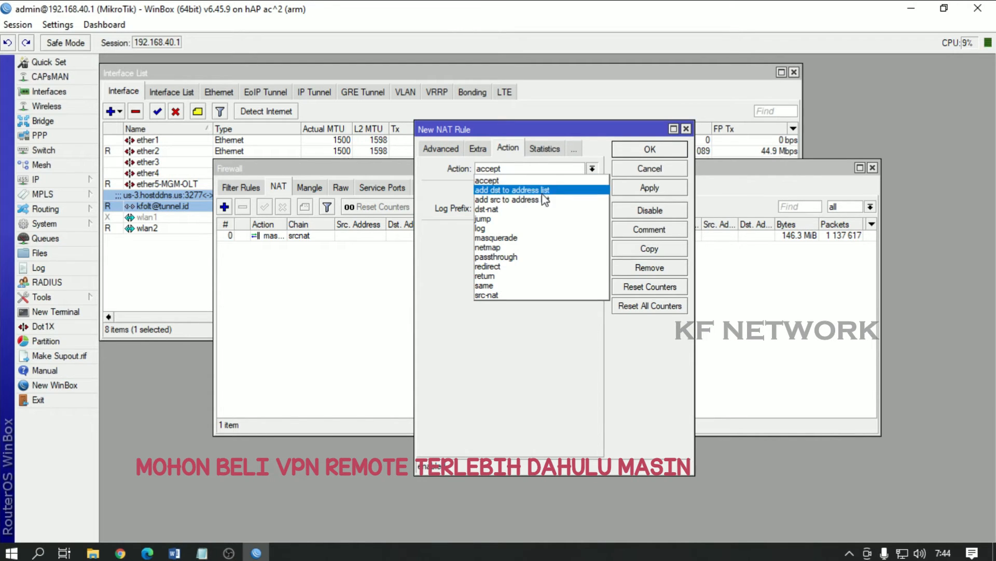
pyautogui.click(527, 209)
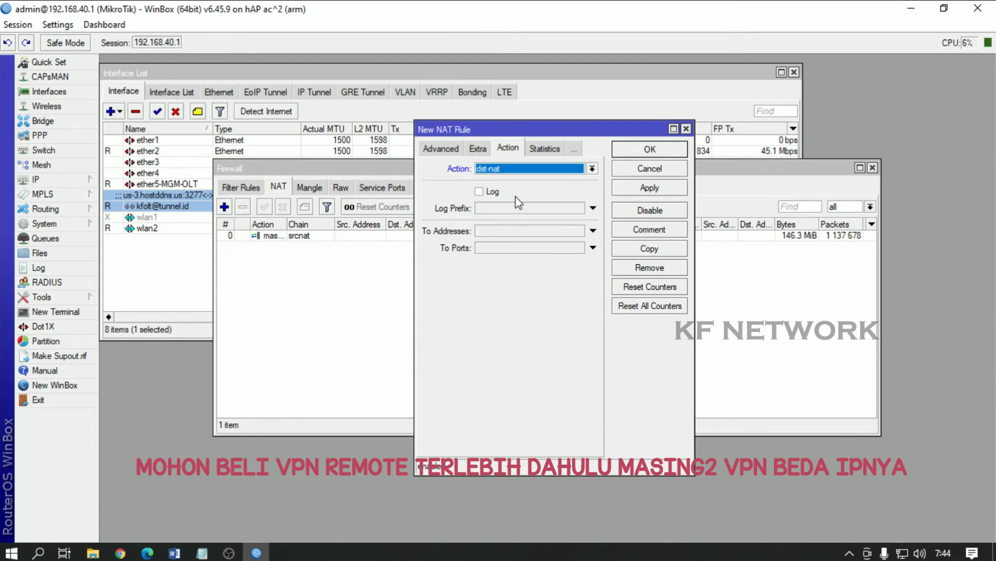
pyautogui.click(487, 232)
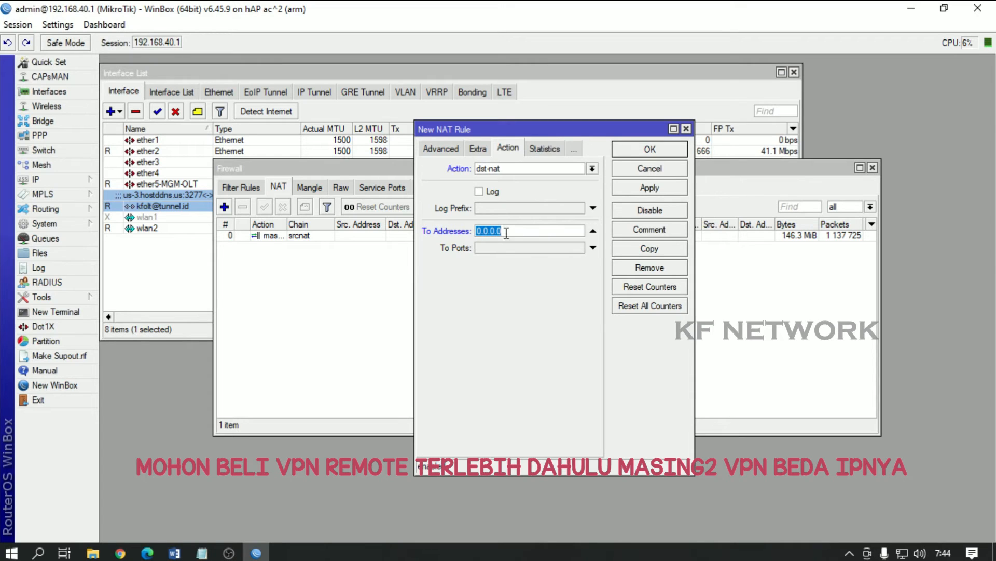
pyautogui.write('192.168.0.88')
pyautogui.click(525, 249)
pyautogui.write('80')
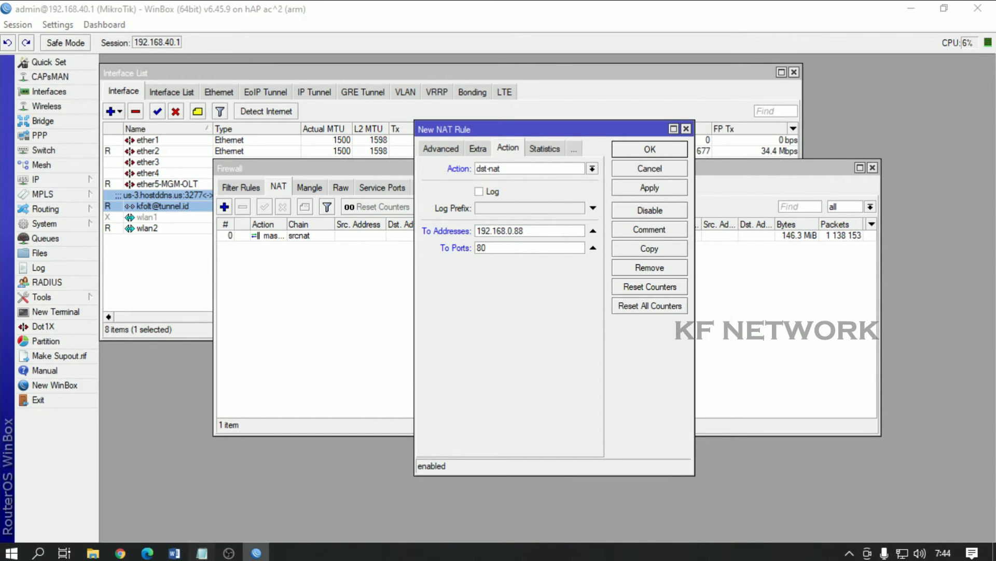
# Step: Confirm the OLT port 80 in the notes and save the dst-nat rule
pyautogui.click(202, 553)
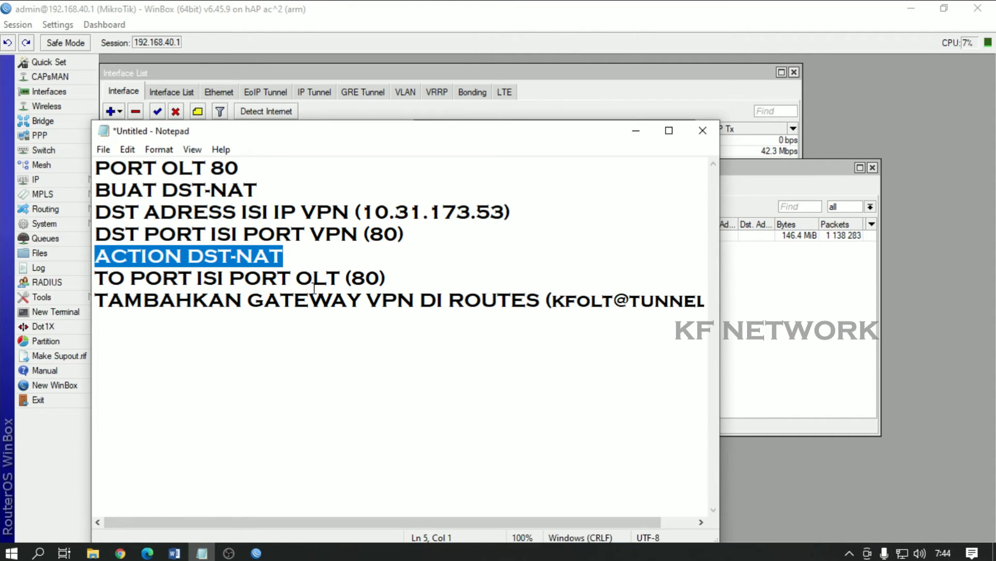
pyautogui.moveTo(393, 277); pyautogui.dragTo(95, 277)
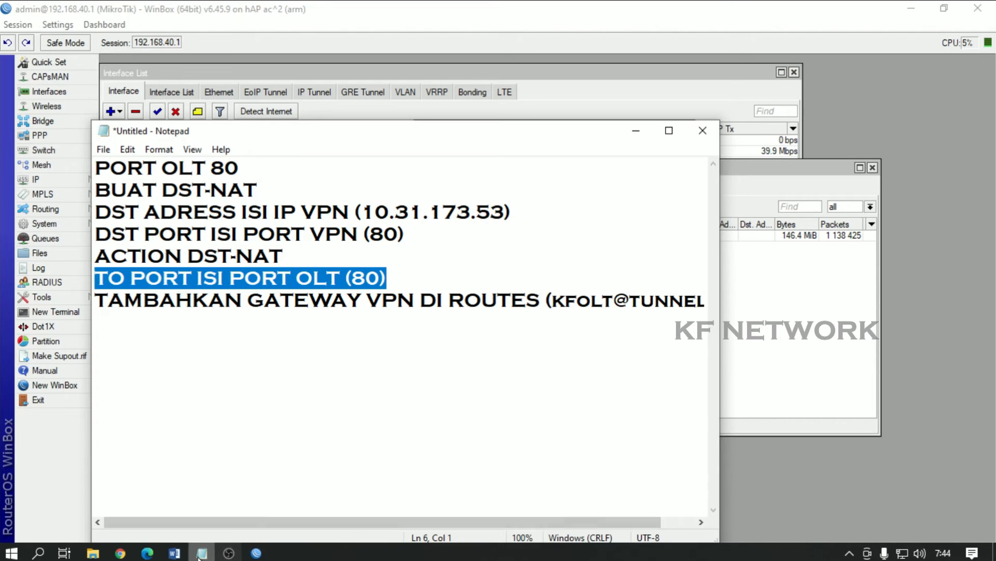
pyautogui.click(257, 552)
pyautogui.moveTo(497, 251); pyautogui.dragTo(471, 252)
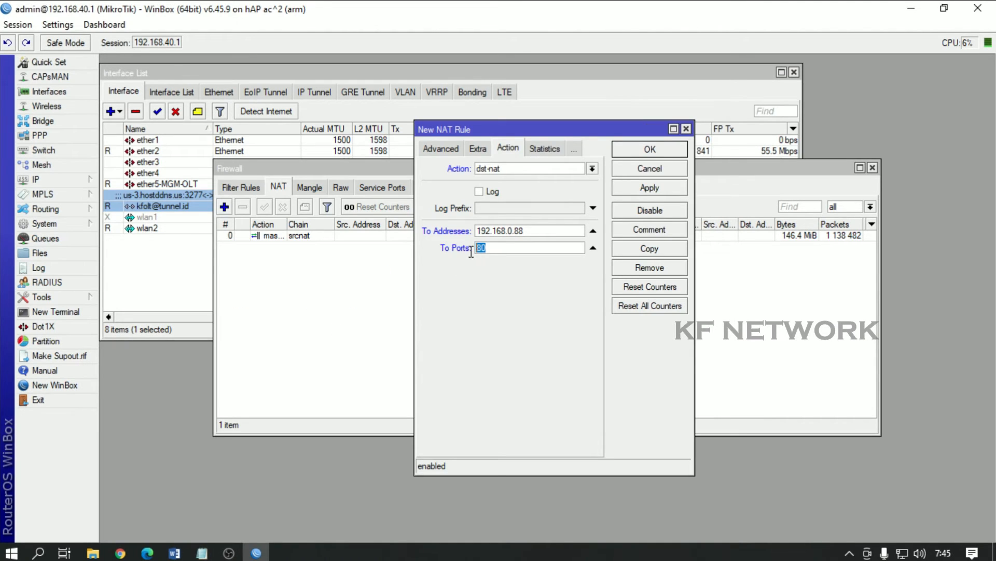
pyautogui.click(658, 150)
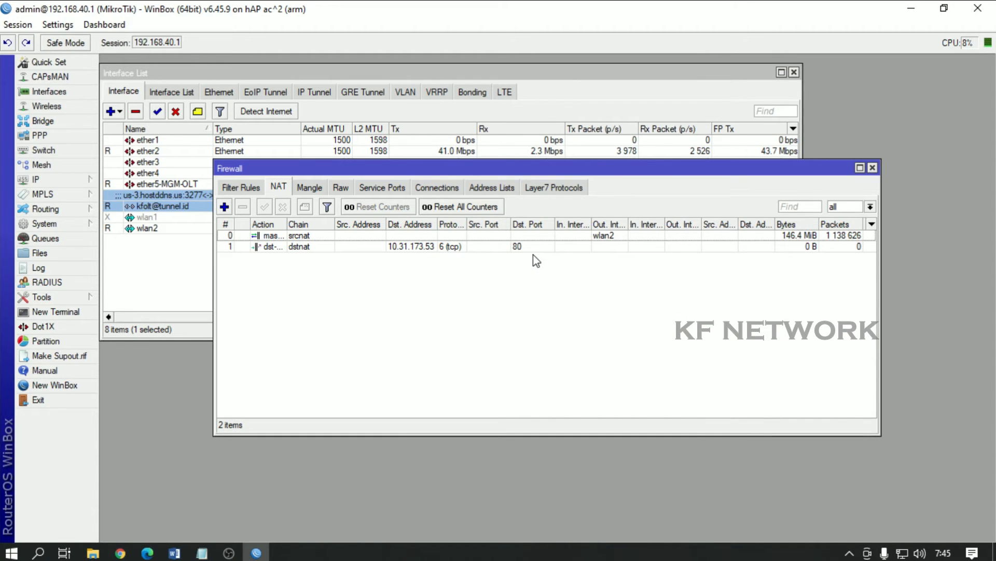
# Step: Open IP > Routes and copy the OVPN tunnel interface name from the Notepad checklist
pyautogui.click(59, 184)
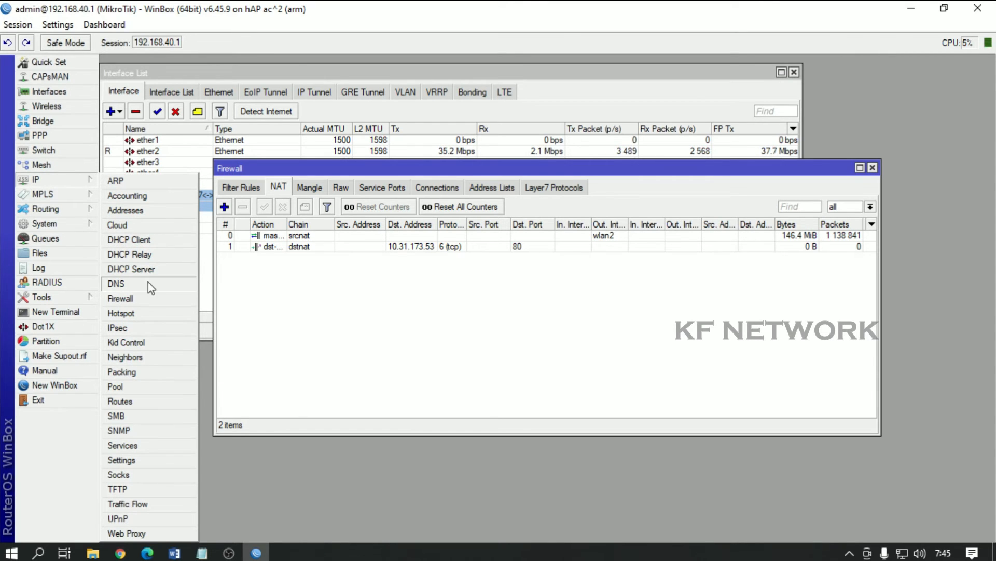
pyautogui.click(123, 402)
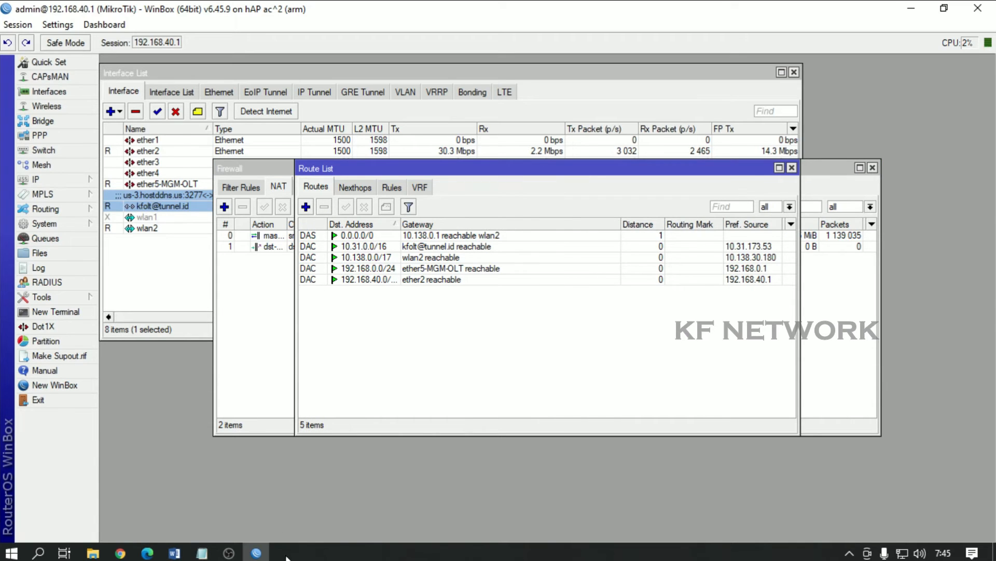
pyautogui.click(202, 553)
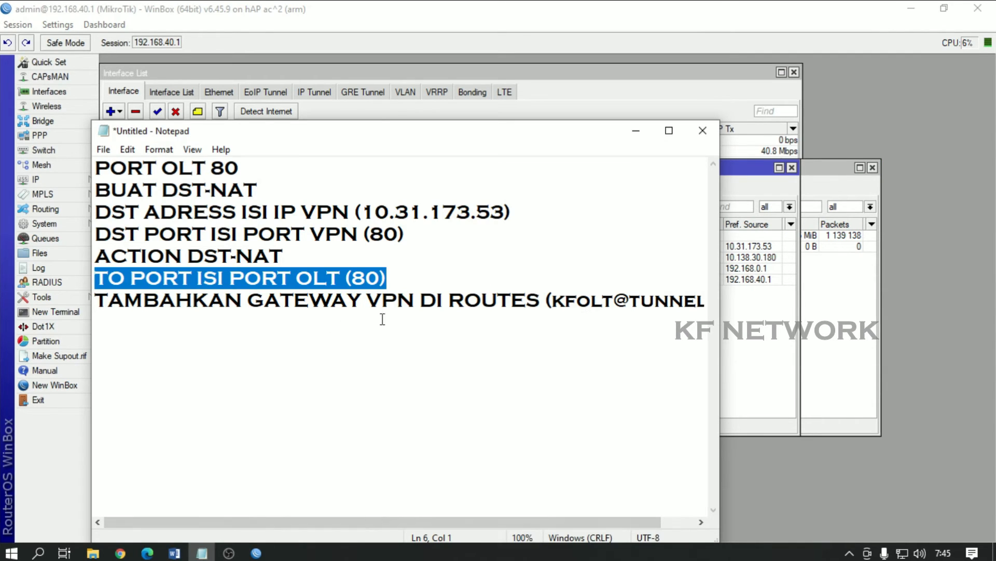
pyautogui.moveTo(99, 304); pyautogui.dragTo(201, 315)
pyautogui.moveTo(346, 320); pyautogui.dragTo(540, 309)
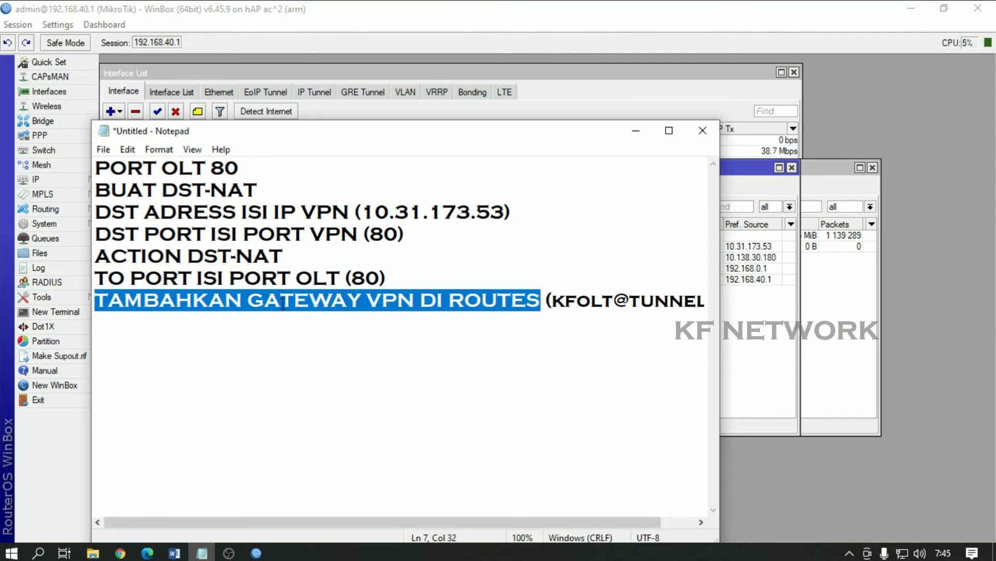
pyautogui.moveTo(554, 303); pyautogui.dragTo(697, 303)
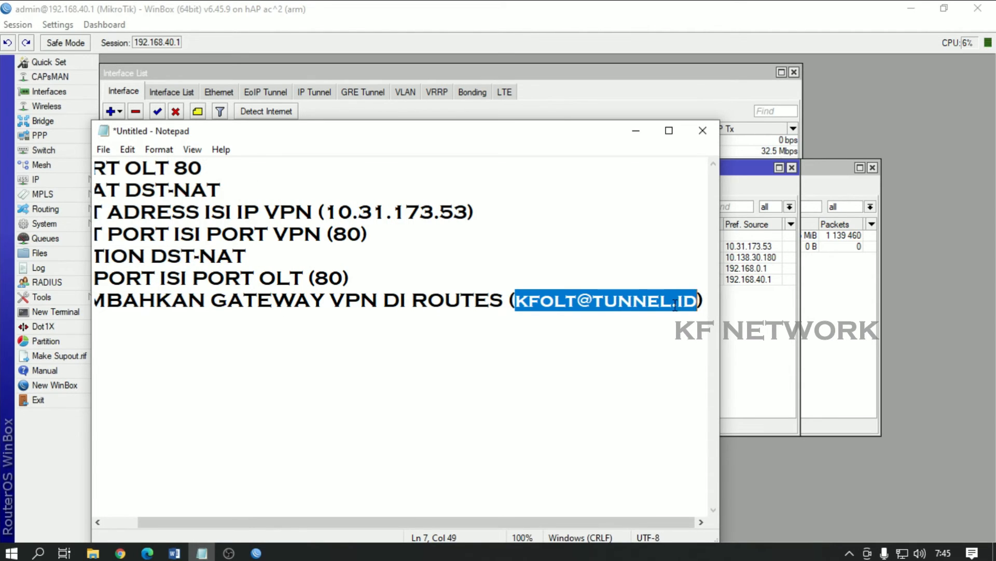
pyautogui.rightClick(580, 301)
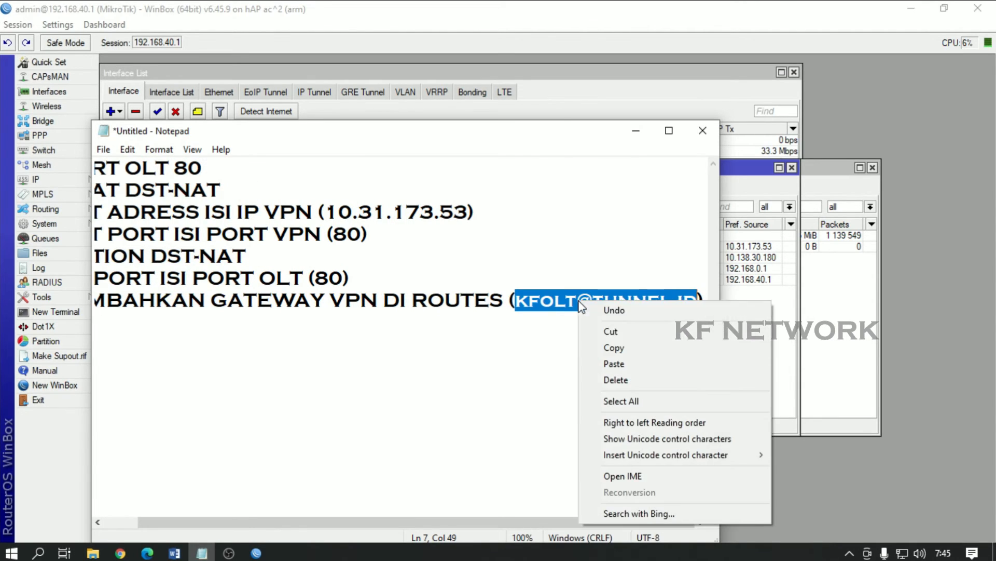
pyautogui.click(617, 346)
pyautogui.click(256, 553)
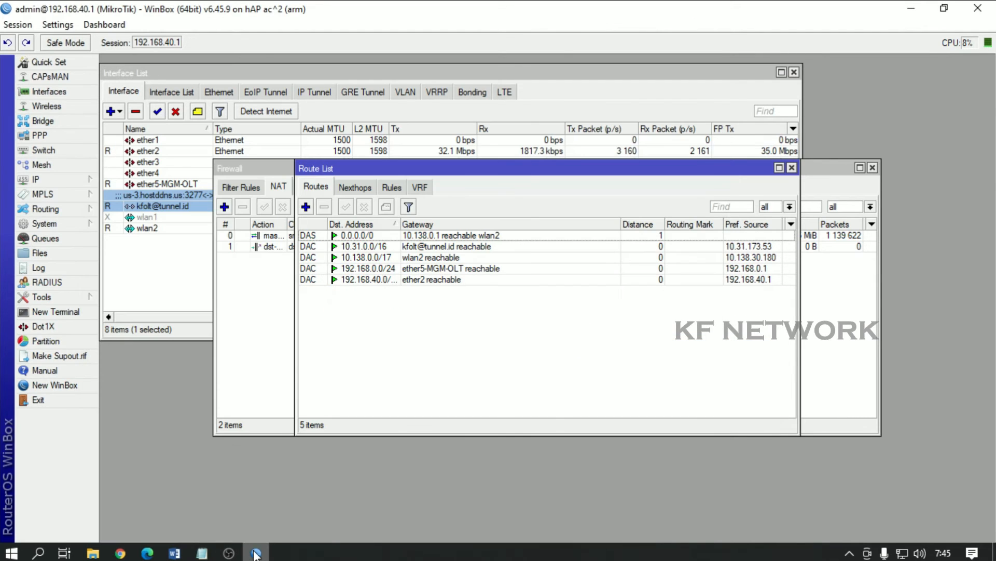
# Step: Add a 0.0.0.0/0 route with the pasted OVPN tunnel interface as its gateway
pyautogui.click(306, 207)
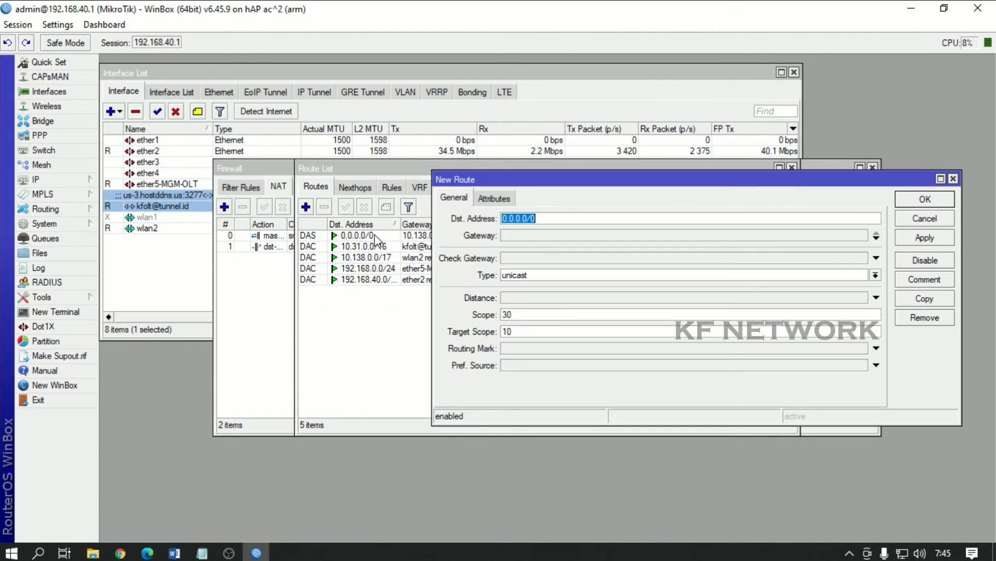
pyautogui.click(513, 233)
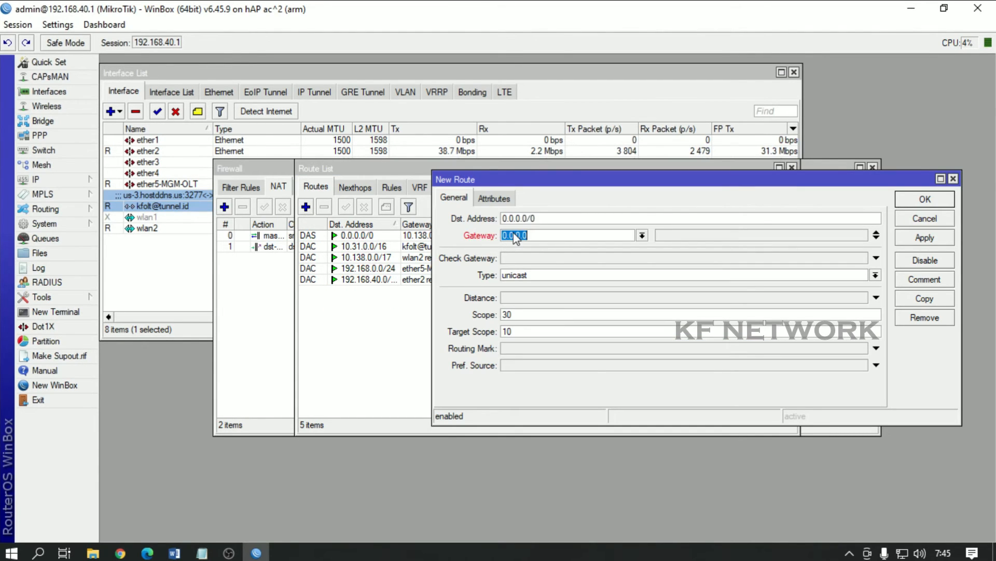
pyautogui.rightClick(550, 235)
pyautogui.click(582, 273)
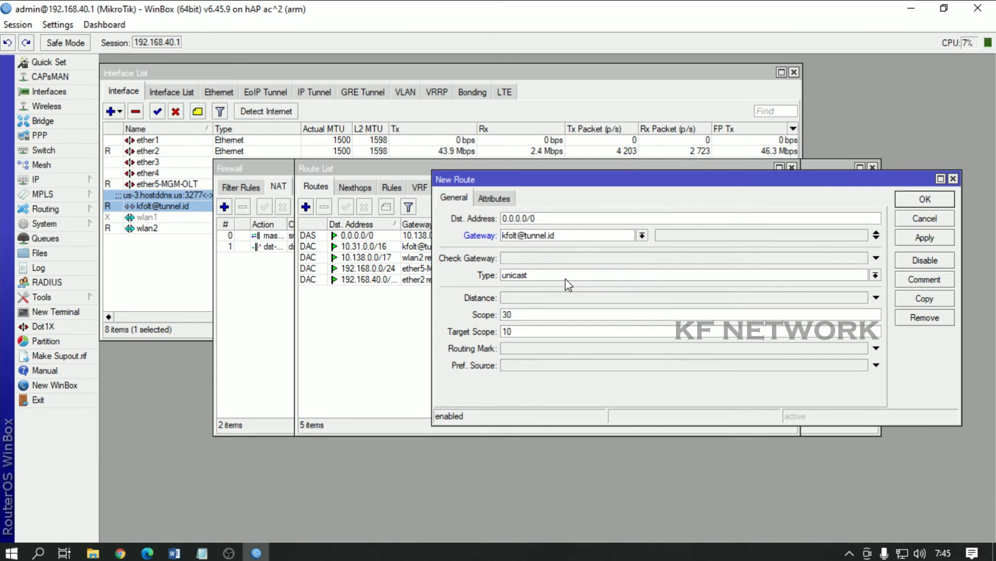
pyautogui.click(919, 202)
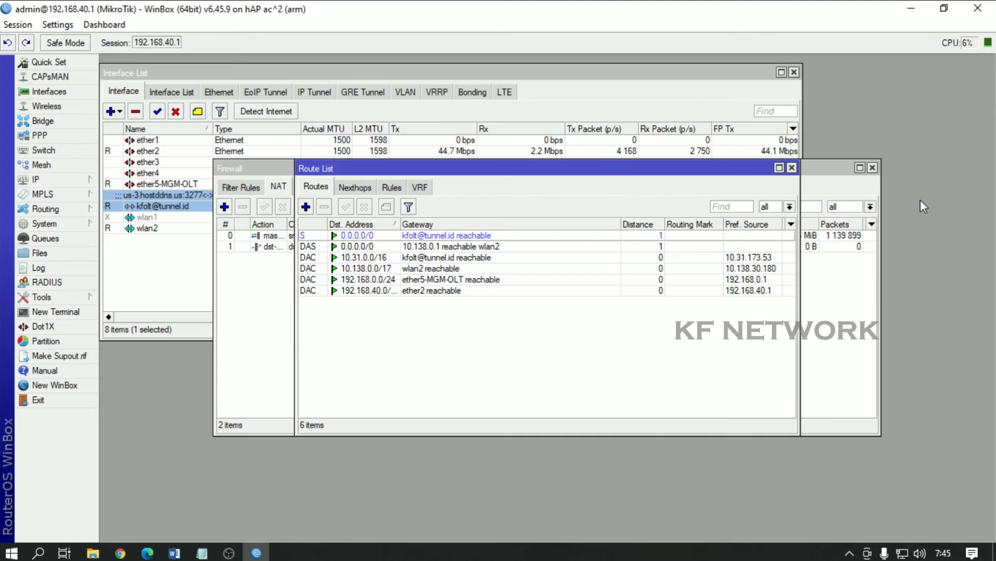
pyautogui.click(473, 237)
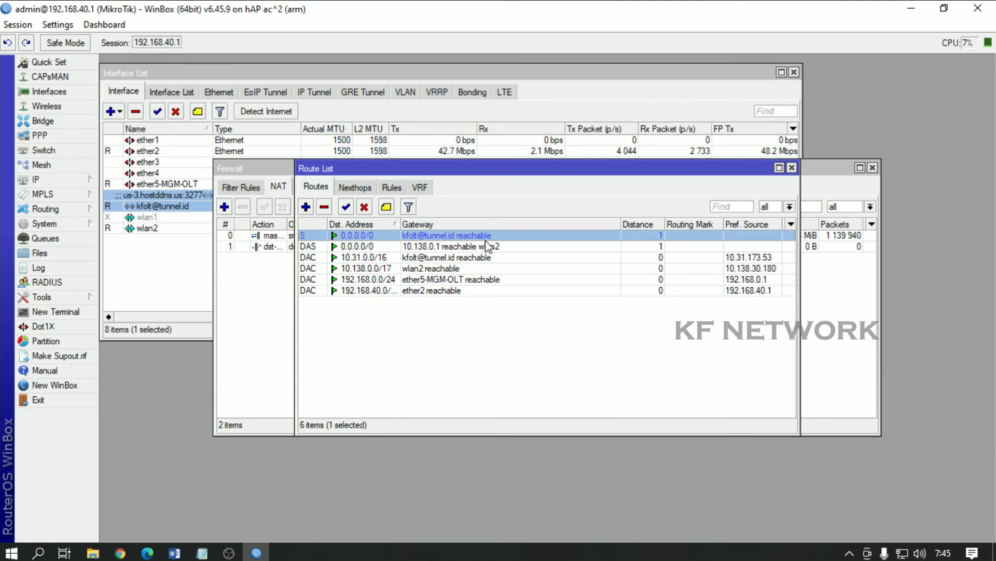
# Step: Close the Route List, Firewall and Interface List windows
pyautogui.click(792, 167)
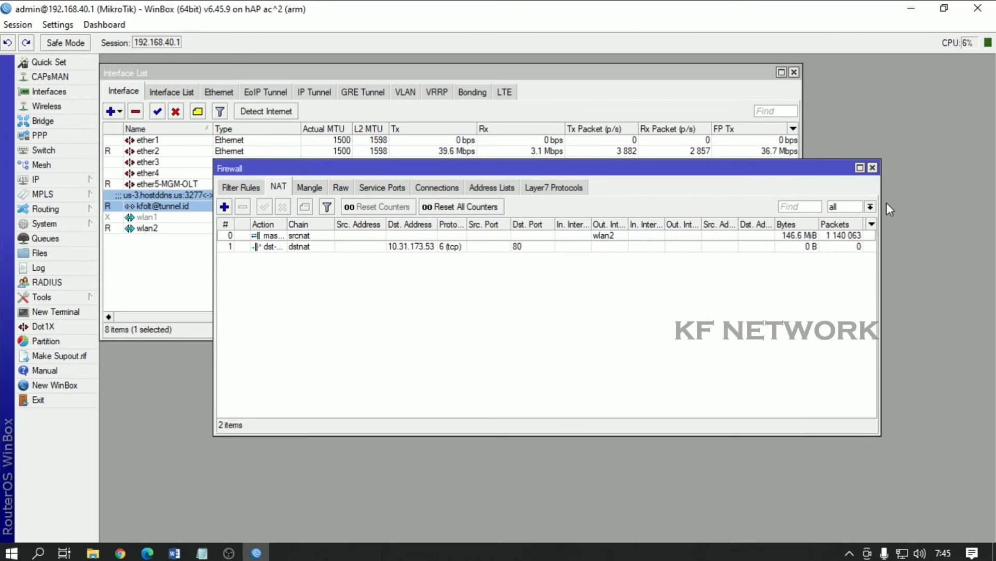
pyautogui.click(873, 168)
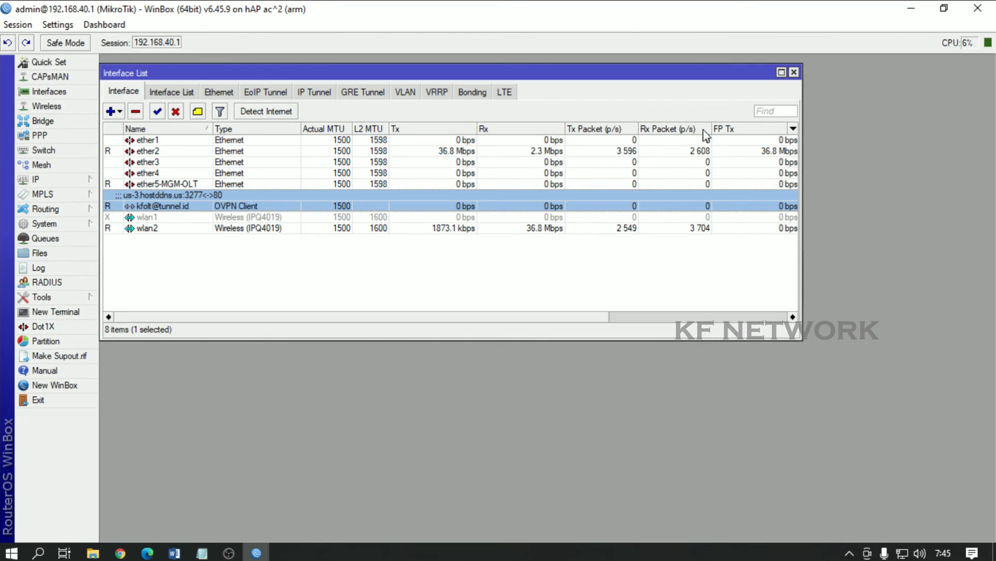
pyautogui.click(794, 72)
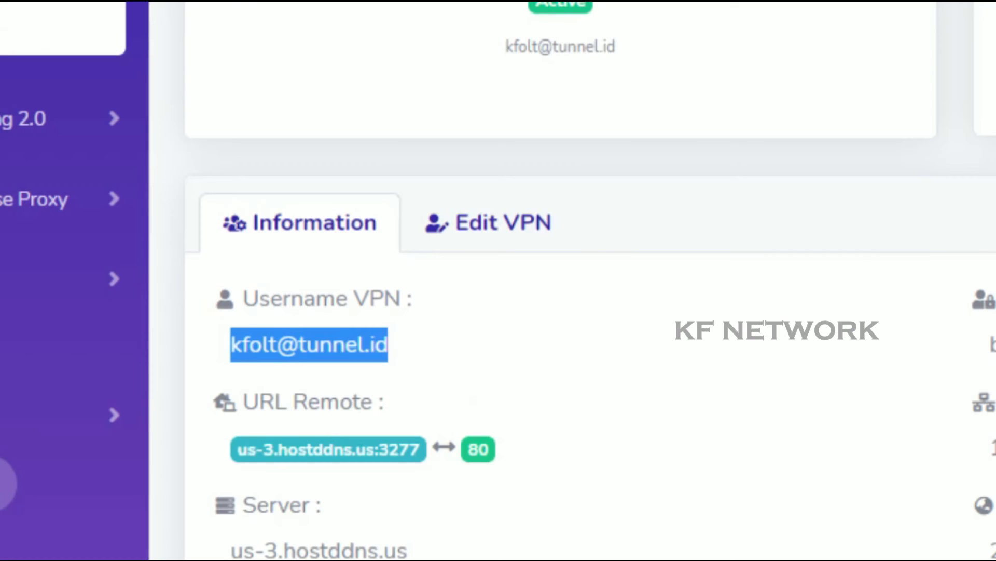
# Step: Copy the remote URL us-3.hostddns.us:3277 from the VPN page and load it in Edge
pyautogui.moveTo(425, 452); pyautogui.dragTo(225, 471)
pyautogui.rightClick(317, 450)
pyautogui.click(349, 473)
pyautogui.hotkey('alt', 'Tab')
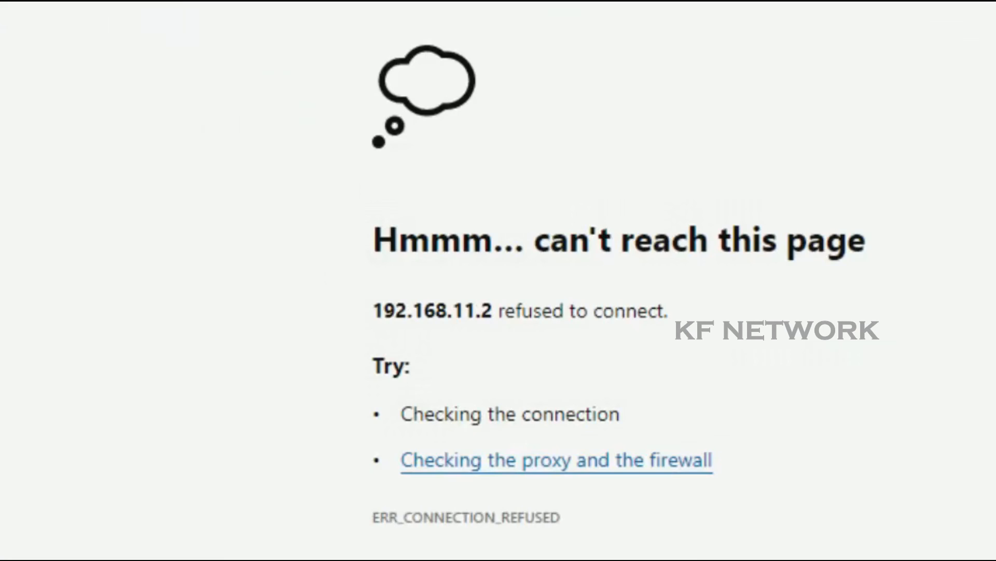
pyautogui.click(328, 41)
pyautogui.rightClick(328, 41)
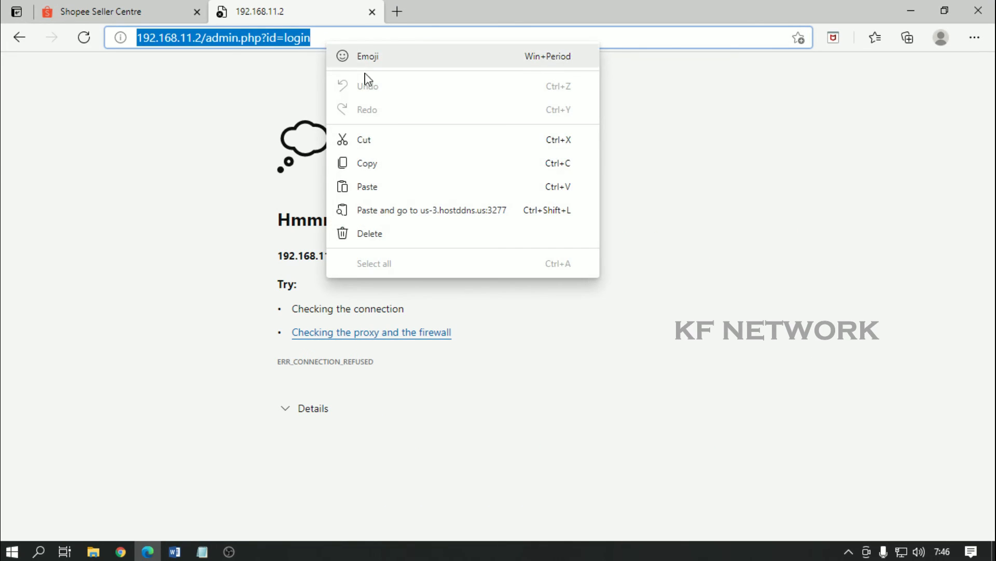
pyautogui.click(371, 189)
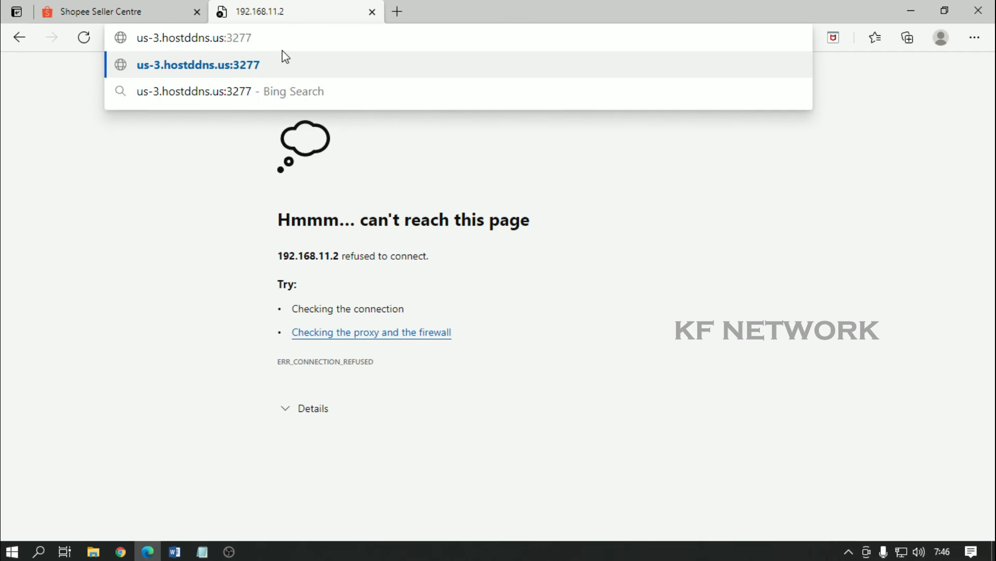
pyautogui.click(285, 57)
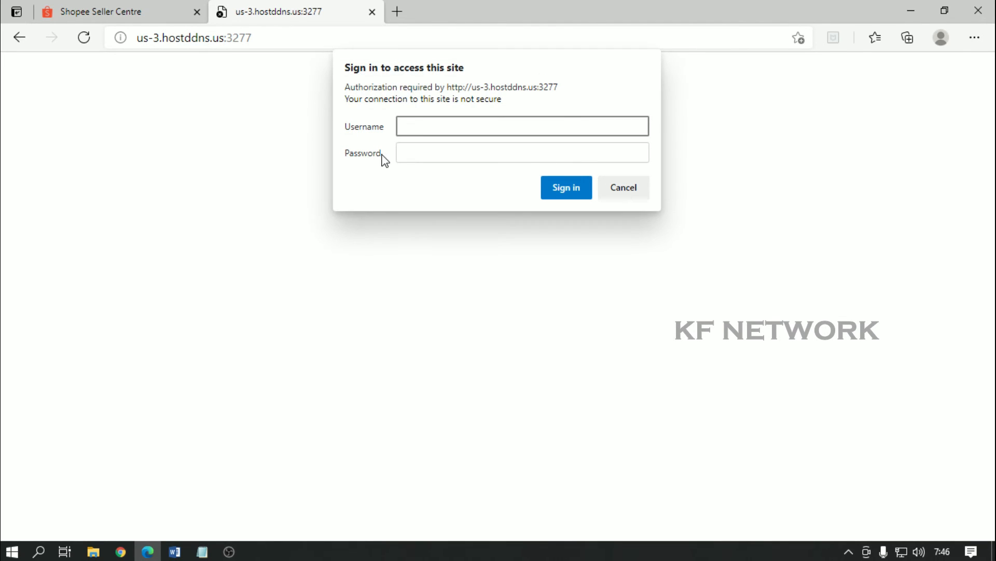
# Step: Sign in to the remote OLT with the administrator username and password
pyautogui.write('admin')
pyautogui.click(436, 149)
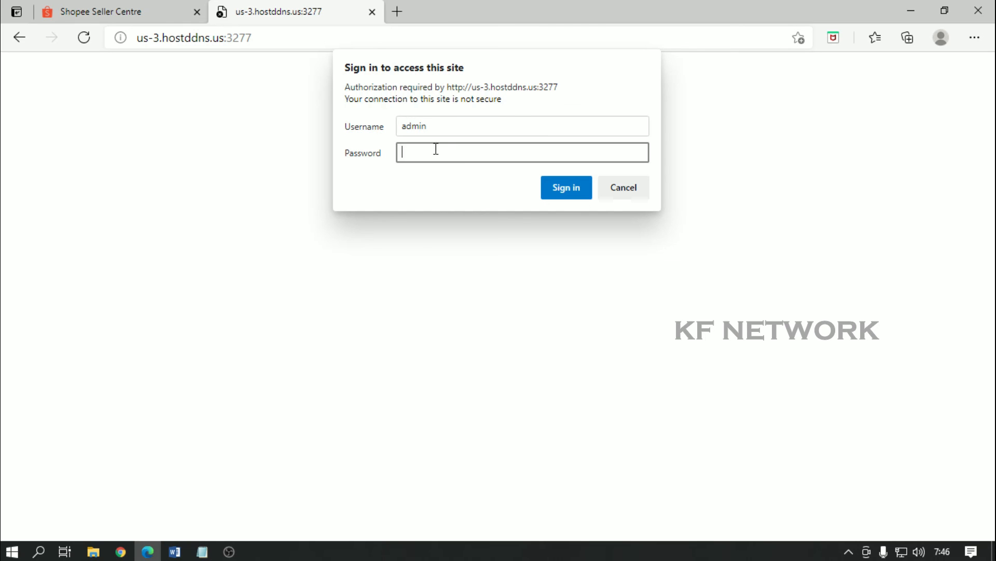
pyautogui.write('admin')
pyautogui.click(576, 194)
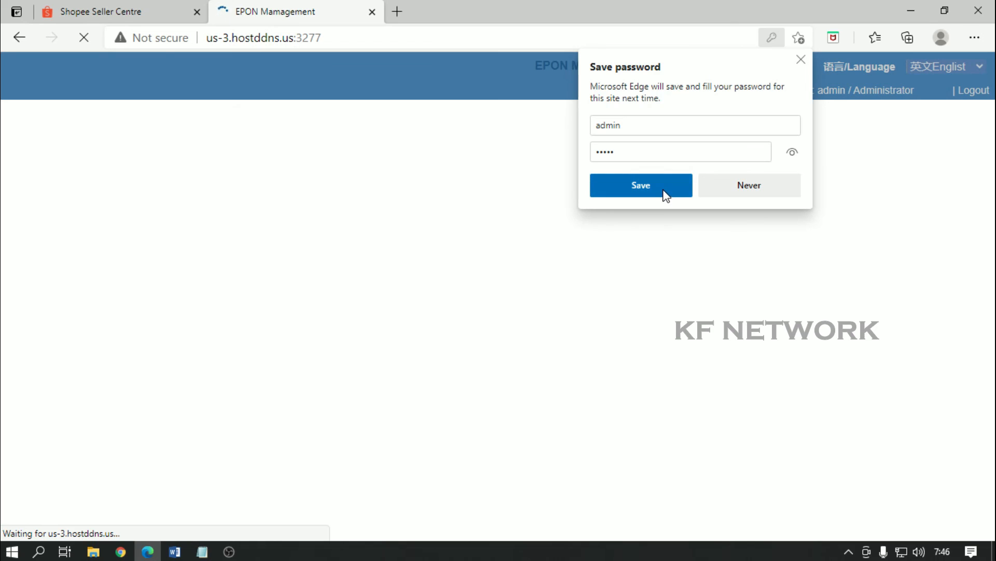
# Step: Decline saving the password, show ONU Management > All ONU, then switch to Chrome's YouTube tab
pyautogui.click(744, 195)
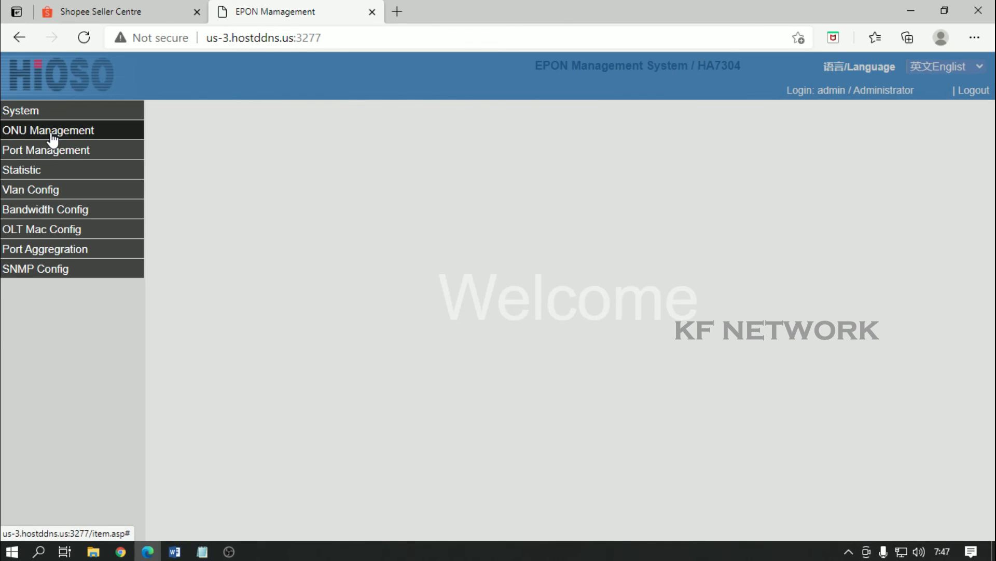
pyautogui.click(52, 134)
pyautogui.click(46, 269)
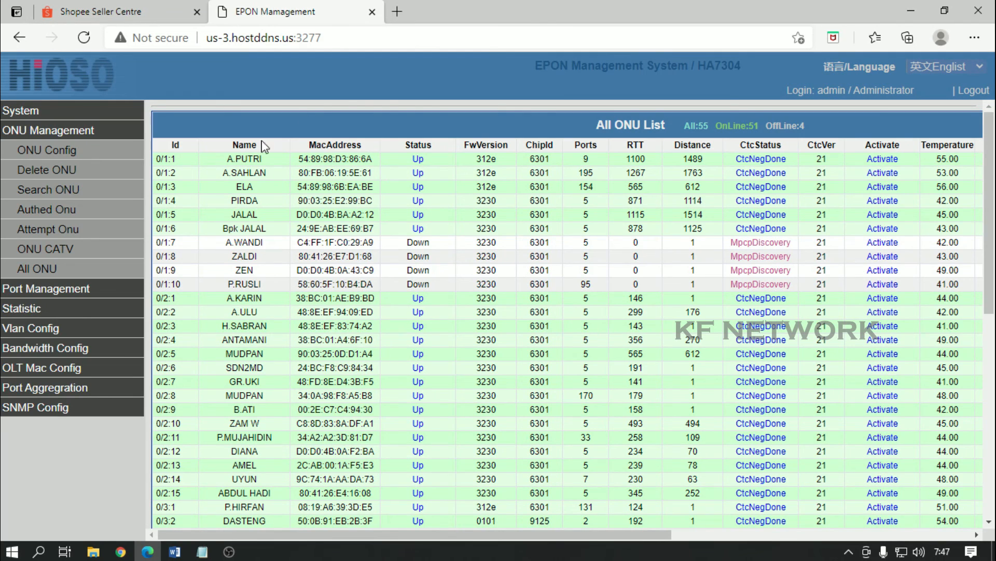
pyautogui.click(906, 8)
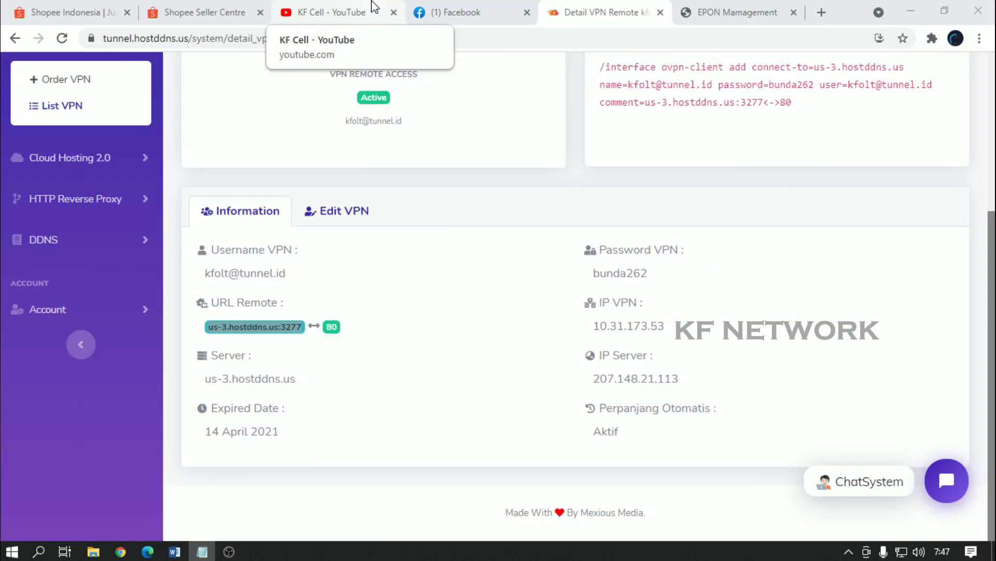
pyautogui.click(332, 12)
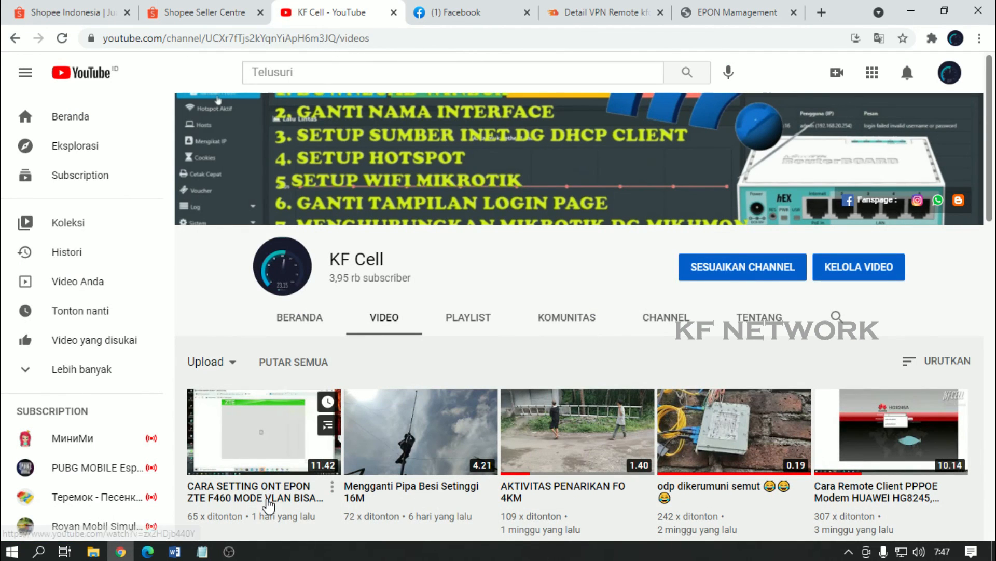